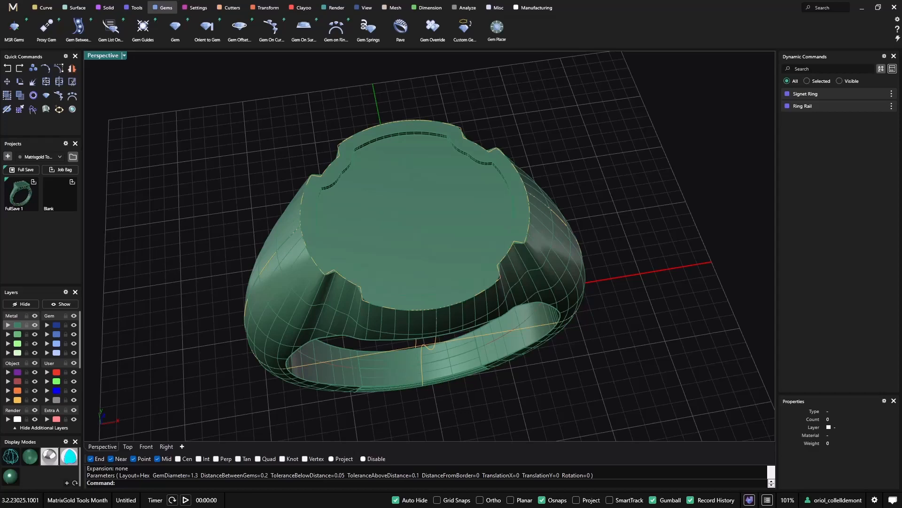
# Step: Create a Pave layout on the recessed top surface of the signet ring
pyautogui.moveTo(352, 214); pyautogui.dragTo(397, 191, button='right')
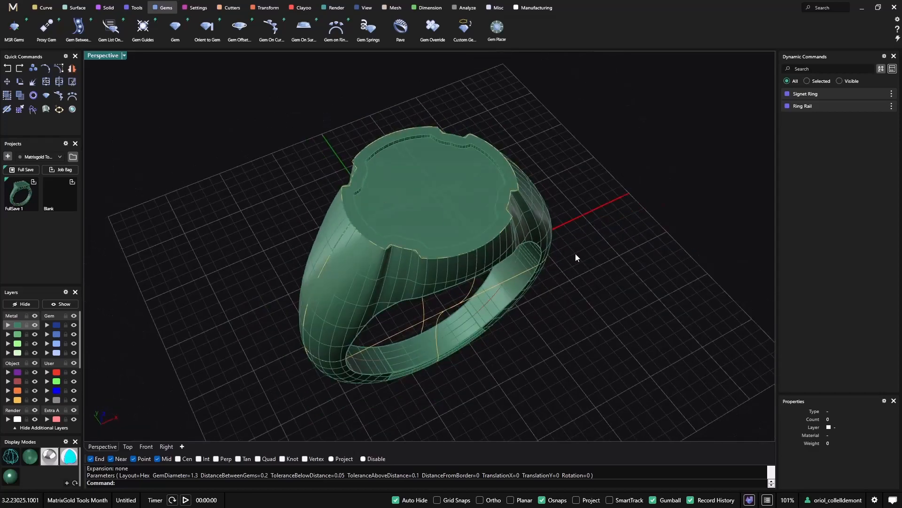
pyautogui.moveTo(575, 253); pyautogui.dragTo(383, 204, button='right')
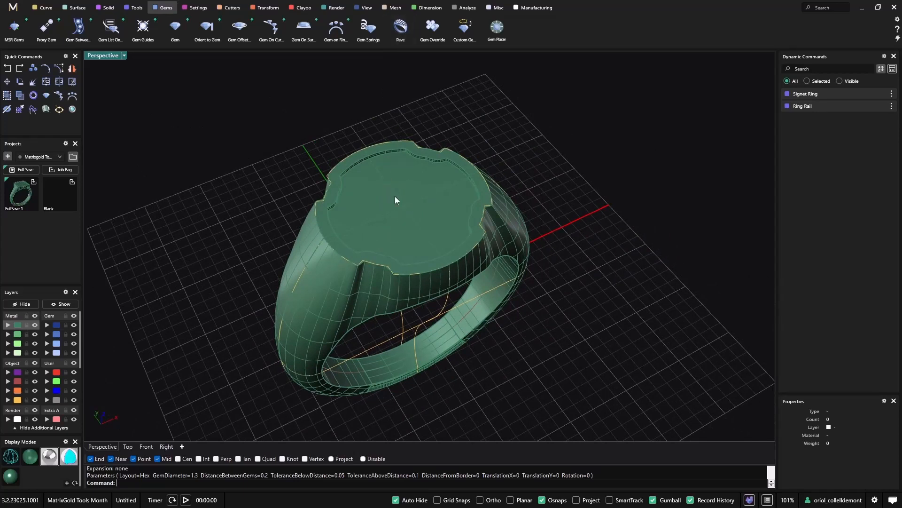
pyautogui.click(401, 27)
pyautogui.click(401, 210)
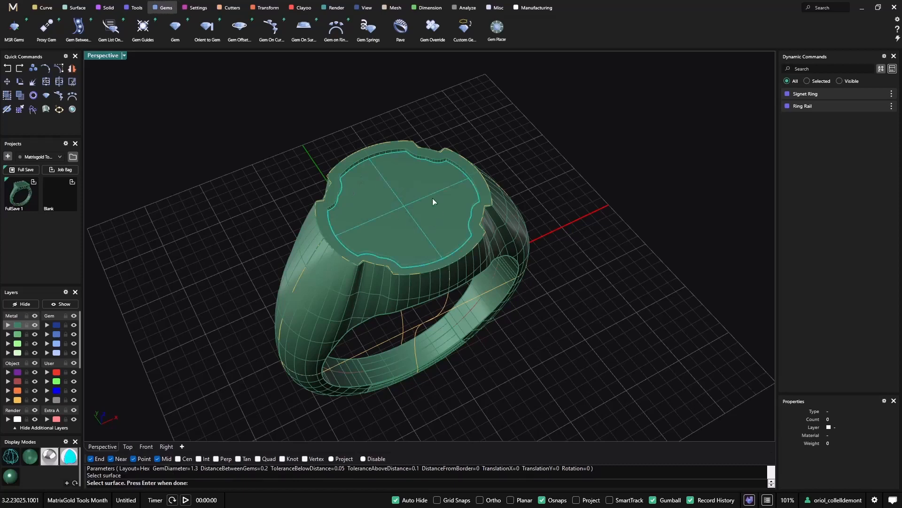
pyautogui.press('Return')
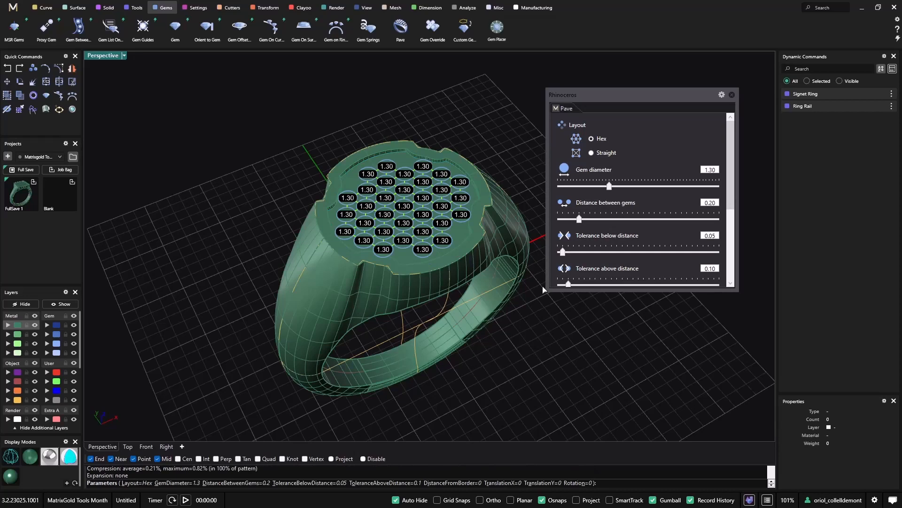
# Step: Set the pave gem diameter to 1.40 and the distance between gems to 0.10
pyautogui.moveTo(550, 340); pyautogui.dragTo(524, 359, button='right')
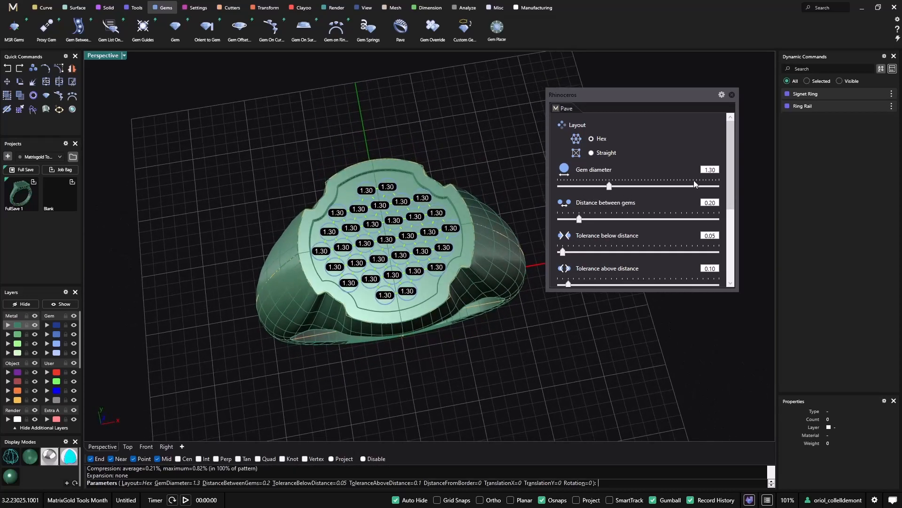
pyautogui.scroll(3, 496, 181)
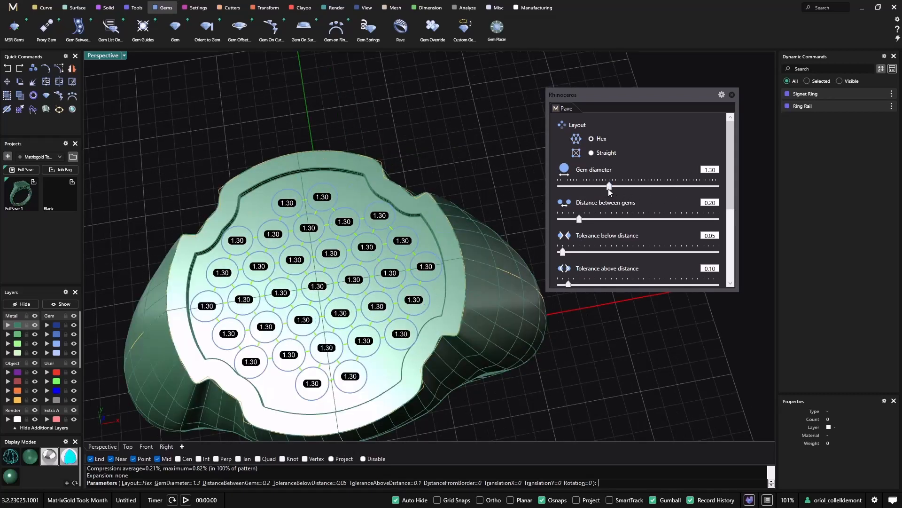
pyautogui.moveTo(610, 187); pyautogui.dragTo(613, 189)
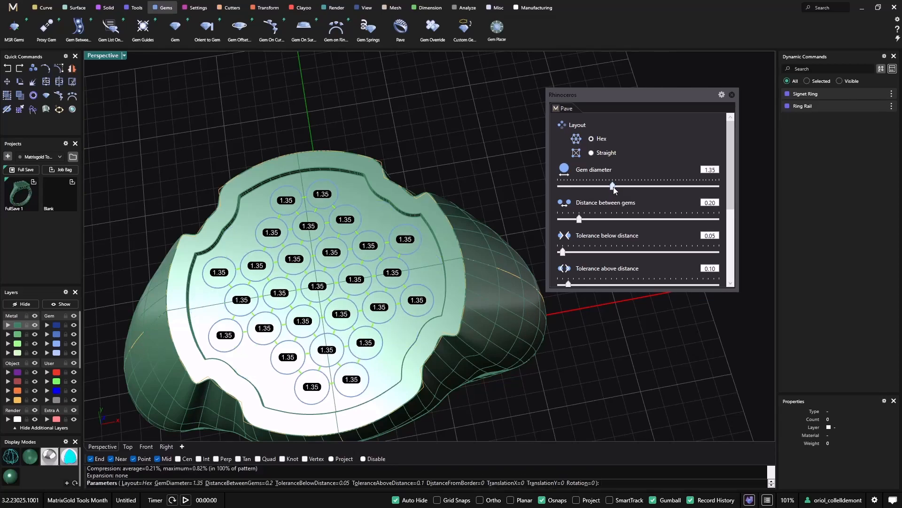
pyautogui.moveTo(616, 189); pyautogui.dragTo(617, 187)
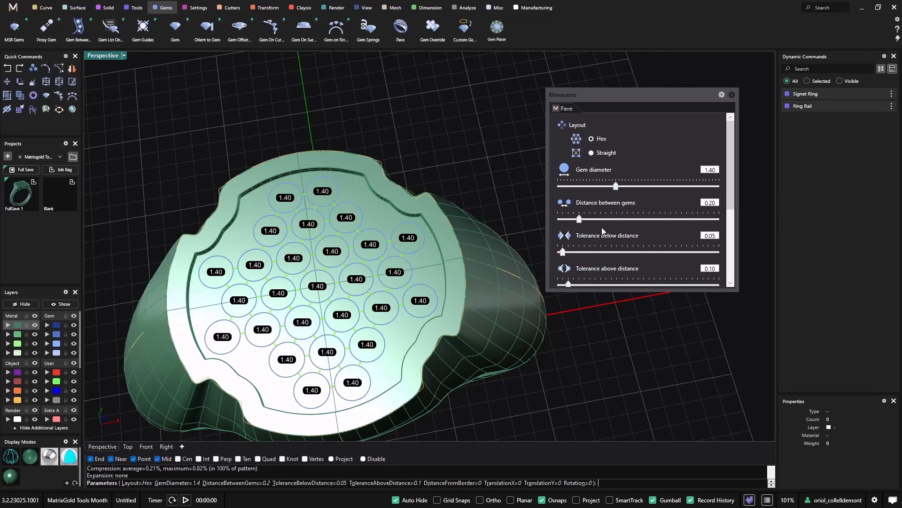
pyautogui.moveTo(579, 219); pyautogui.dragTo(570, 219)
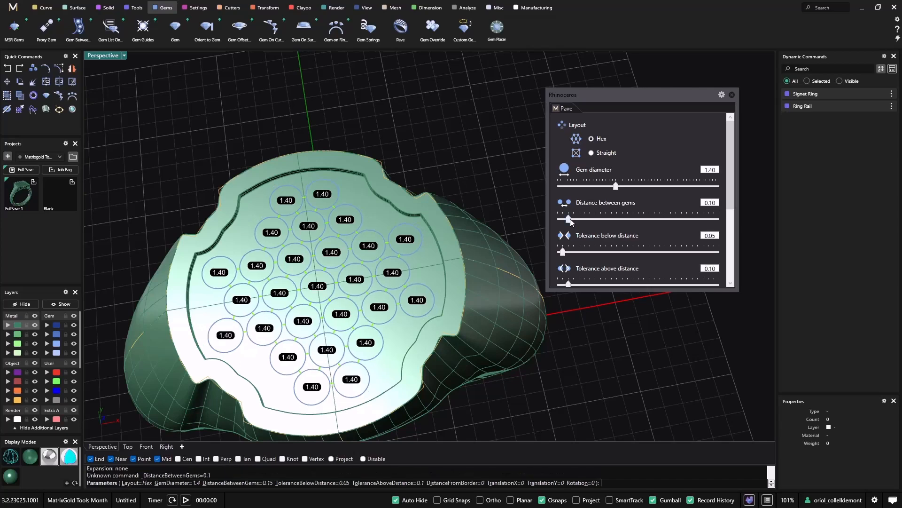
# Step: Set the pave layout's distance from border to 0.50
pyautogui.scroll(-4, 366, 254)
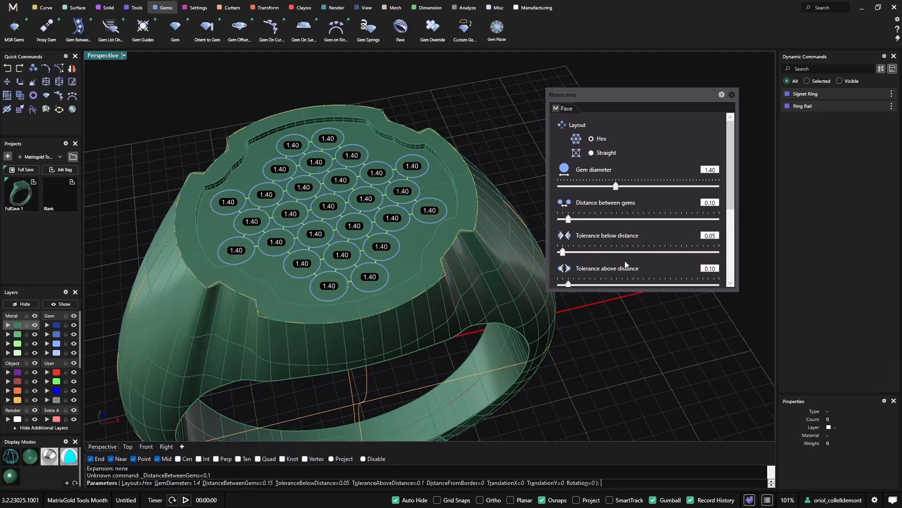
pyautogui.scroll(-1, 625, 264)
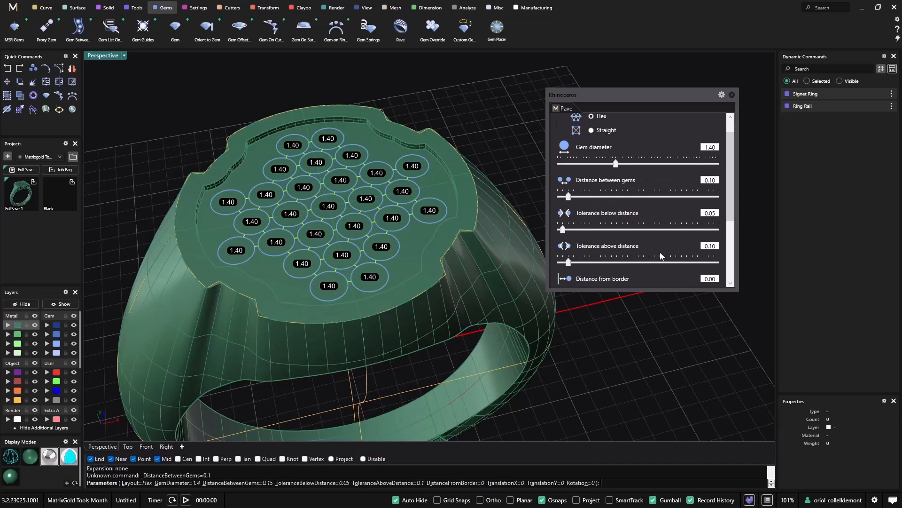
pyautogui.moveTo(430, 211)
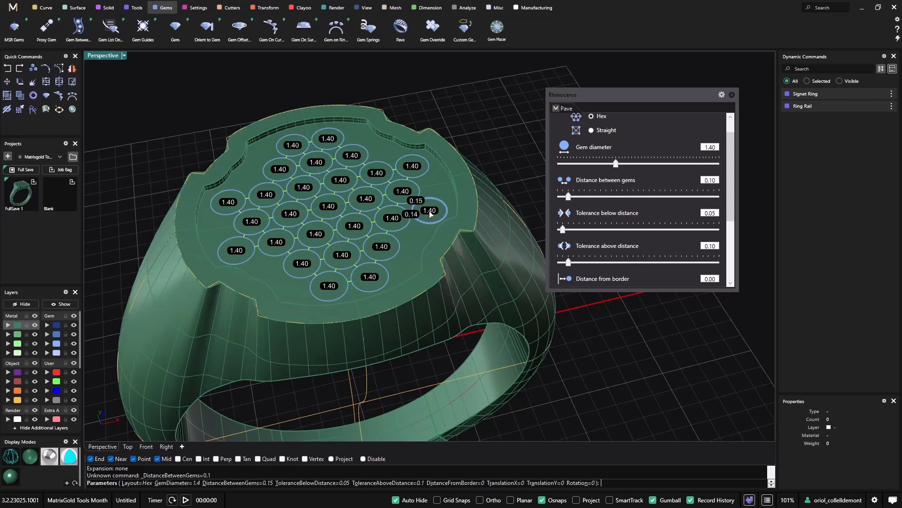
pyautogui.scroll(-1, 591, 261)
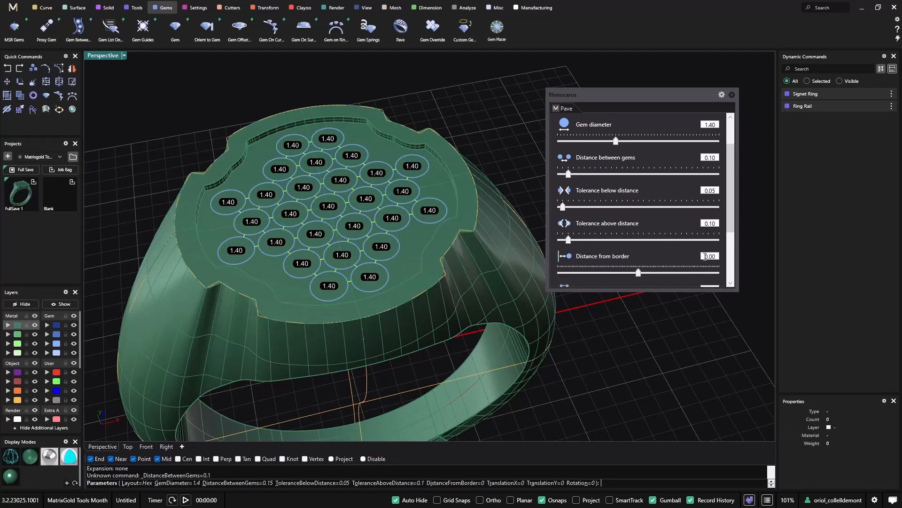
pyautogui.write('0.5')
pyautogui.press('Return')
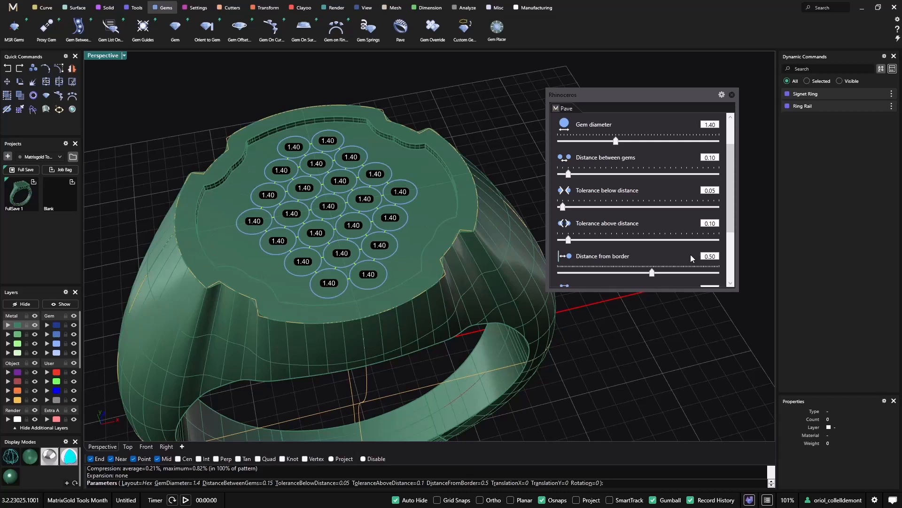
# Step: Reset the pave layout's distance from border to 0.00
pyautogui.scroll(-3, 667, 248)
pyautogui.scroll(-1, 628, 259)
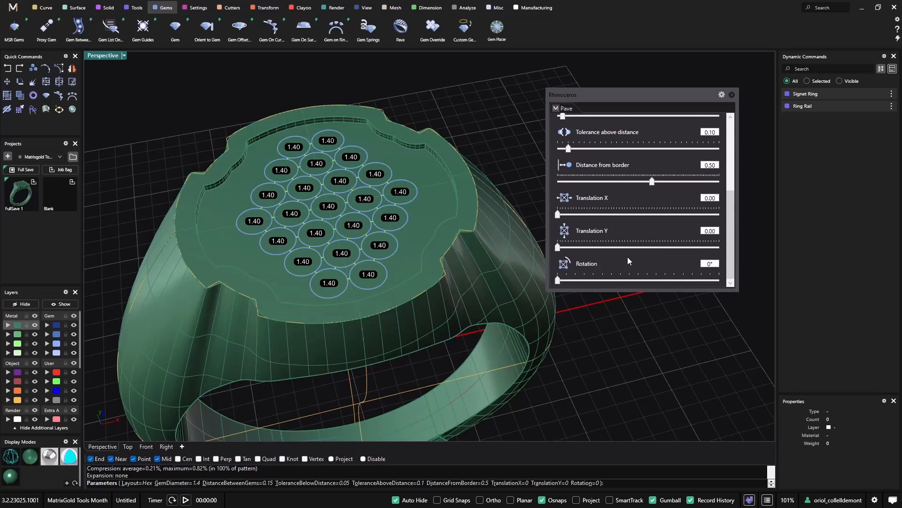
pyautogui.scroll(3, 628, 259)
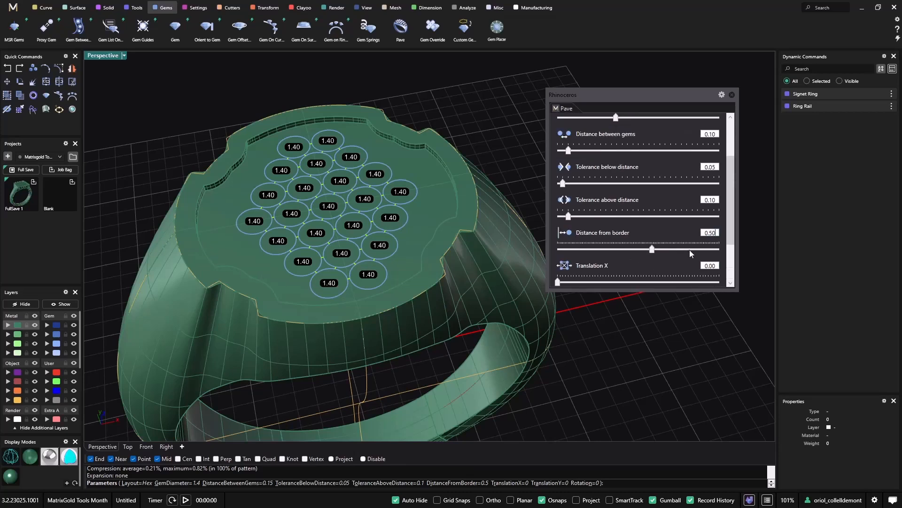
pyautogui.moveTo(714, 232); pyautogui.dragTo(701, 235)
pyautogui.press('Return')
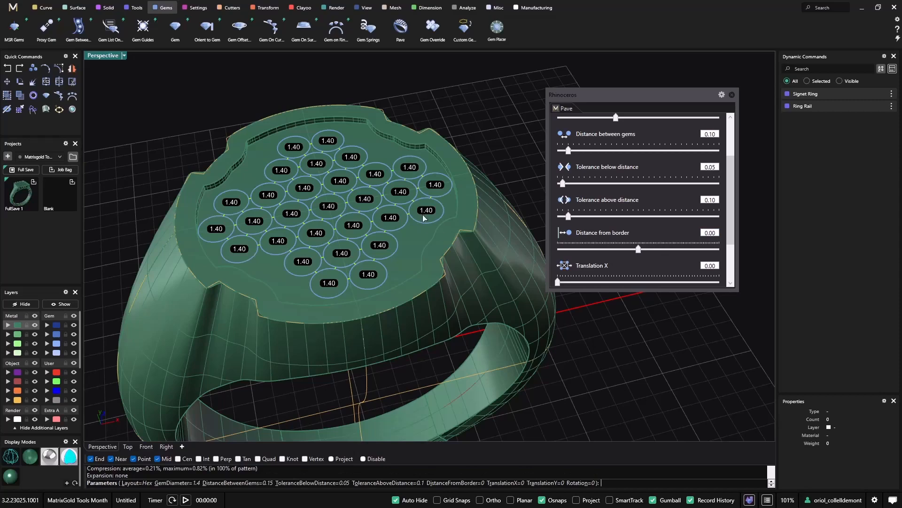
# Step: Reduce the diameter of the last gem on the right, in the row just below the centre row, to 1.10
pyautogui.moveTo(422, 214); pyautogui.dragTo(418, 250, button='right')
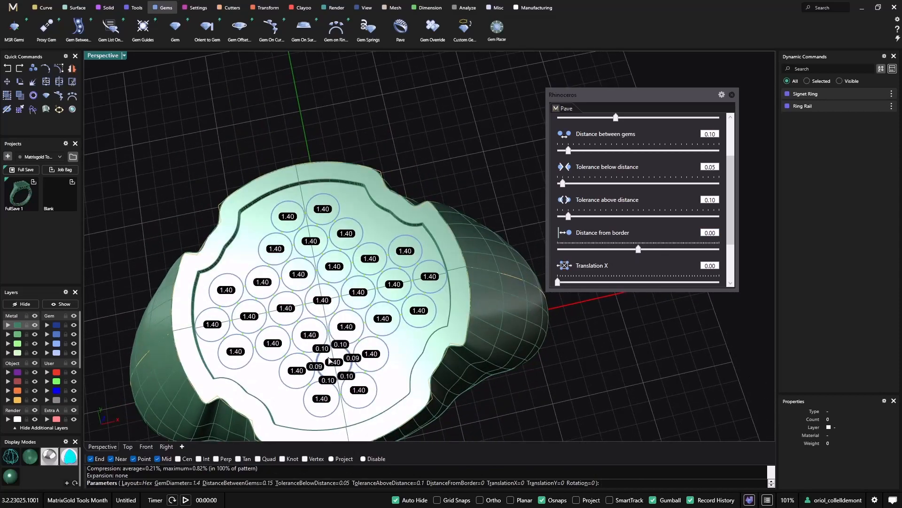
pyautogui.moveTo(330, 362); pyautogui.dragTo(333, 322, button='right')
pyautogui.scroll(10, 364, 277)
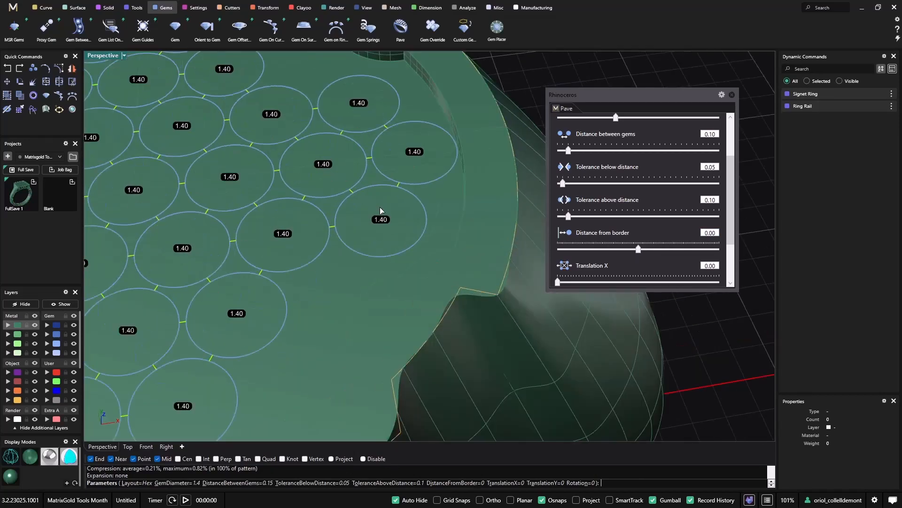
pyautogui.click(378, 226)
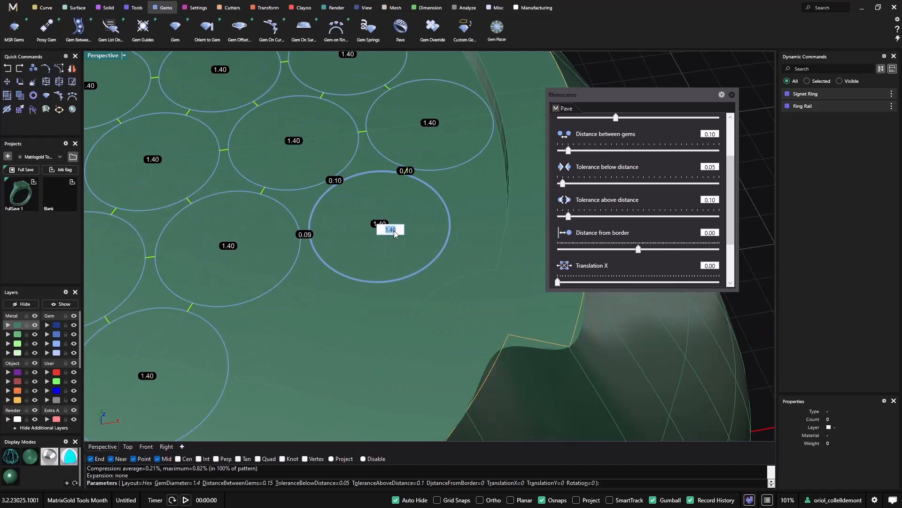
pyautogui.scroll(-2, 394, 231)
pyautogui.scroll(3, 394, 230)
pyautogui.scroll(-2, 394, 230)
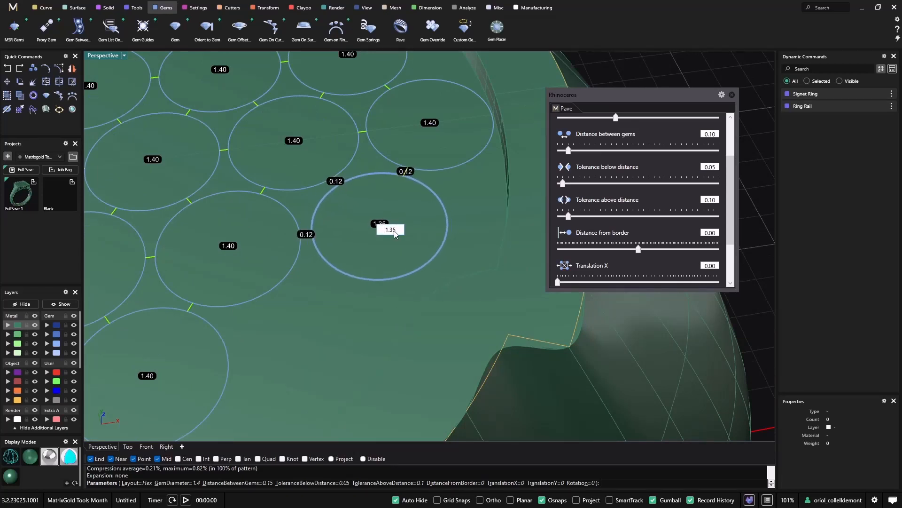
pyautogui.scroll(-5, 394, 231)
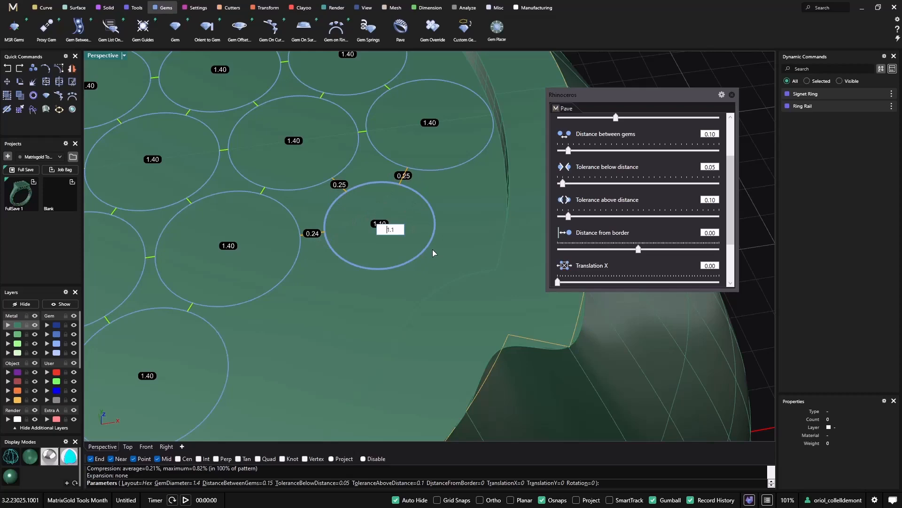
# Step: In the Top view, enlarge the 1.10 gem to 1.55 and shift it slightly outward, away from its neighbouring gems
pyautogui.click(128, 447)
pyautogui.scroll(6, 447, 305)
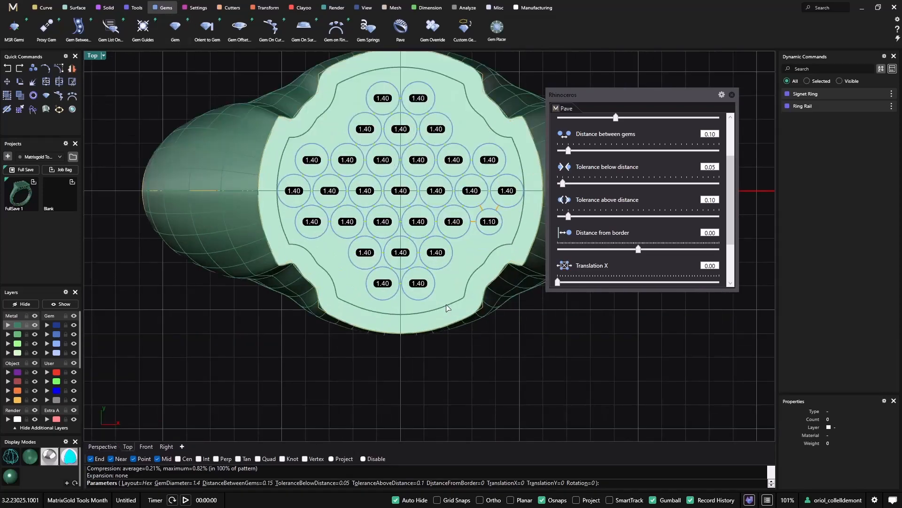
pyautogui.scroll(2, 447, 308)
pyautogui.scroll(2, 397, 316)
pyautogui.scroll(2, 421, 287)
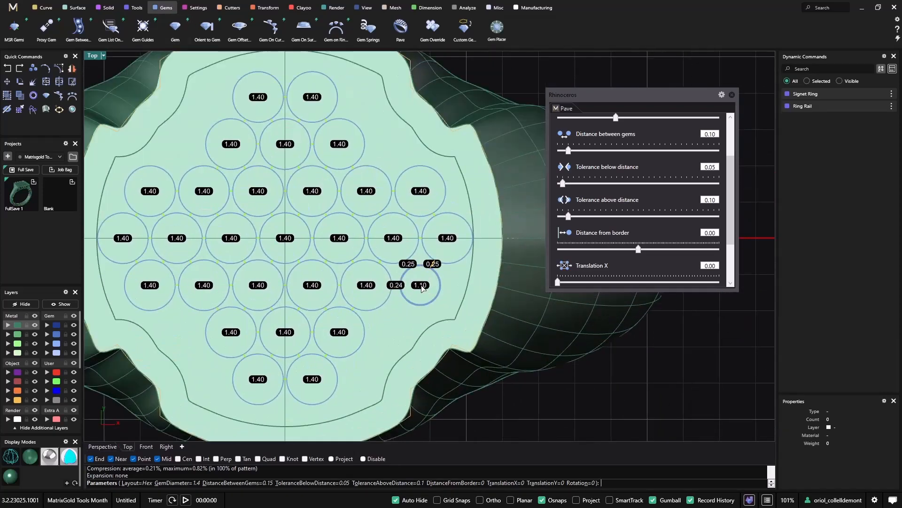
pyautogui.press('Up')
pyautogui.press('Up')
pyautogui.press('Up')
pyautogui.press('Up')
pyautogui.press('Up')
pyautogui.press('Up')
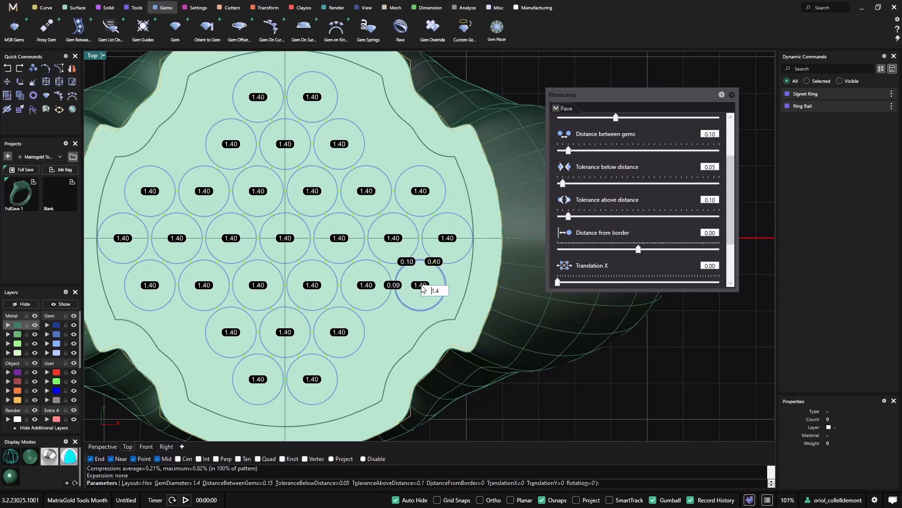
pyautogui.press('Up')
pyautogui.press('Up')
pyautogui.press('Up')
pyautogui.press('Return')
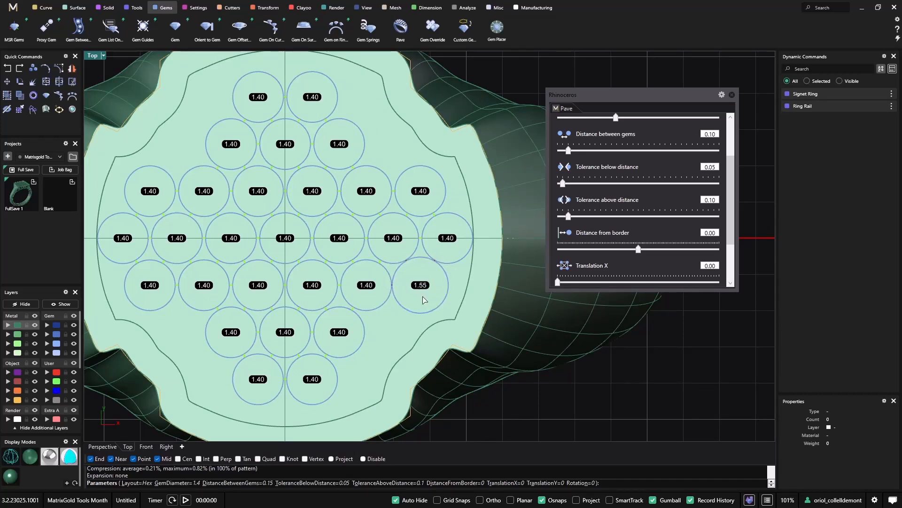
pyautogui.moveTo(422, 288); pyautogui.dragTo(424, 292)
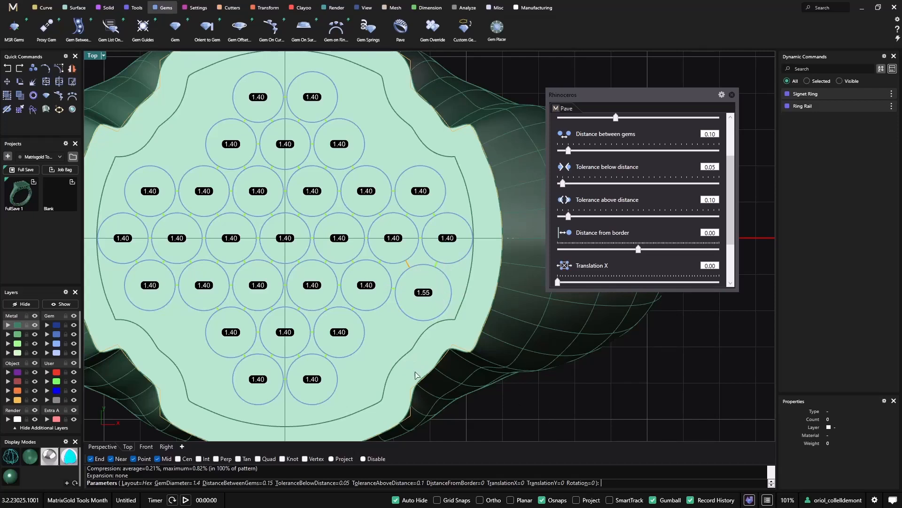
# Step: Set the diameter of the right gem in the uppermost row to 1.60 and move it outward toward the border
pyautogui.scroll(-2, 396, 334)
pyautogui.scroll(2, 396, 333)
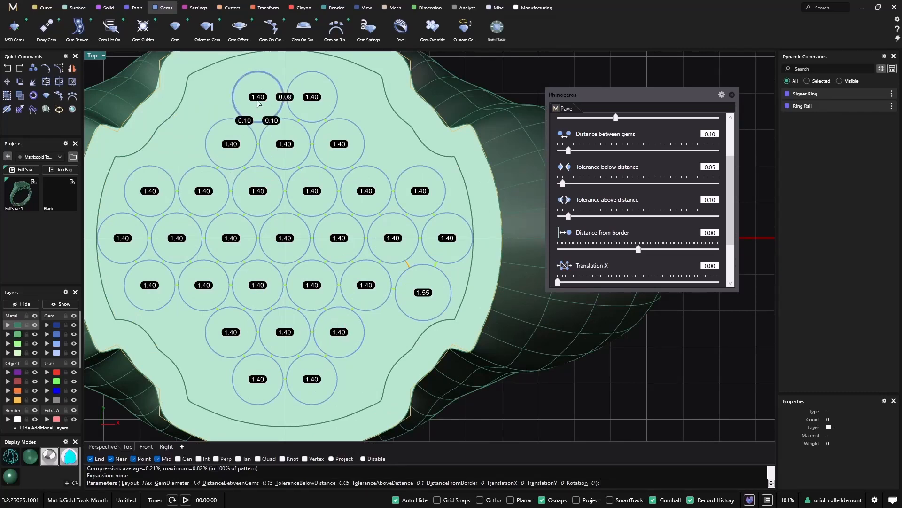
pyautogui.moveTo(322, 105); pyautogui.dragTo(350, 168, button='right')
pyautogui.click(342, 161)
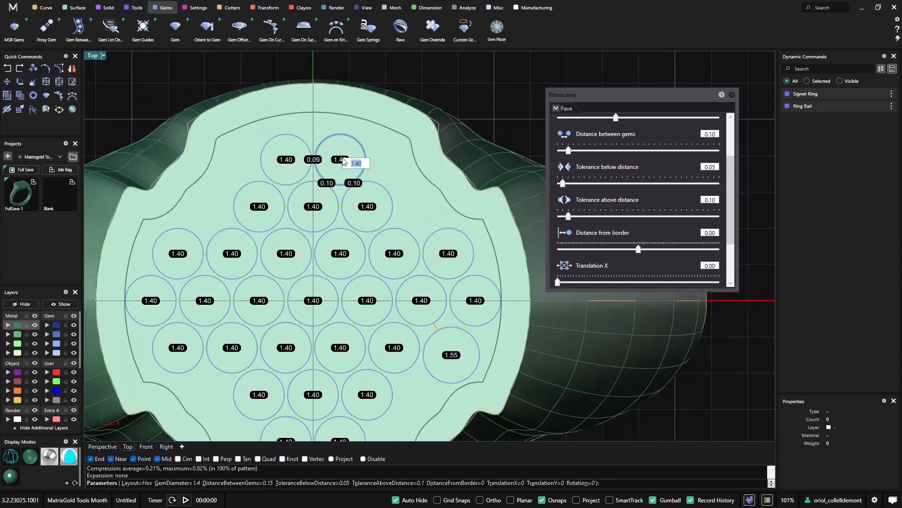
pyautogui.scroll(1, 342, 161)
pyautogui.write('1.5')
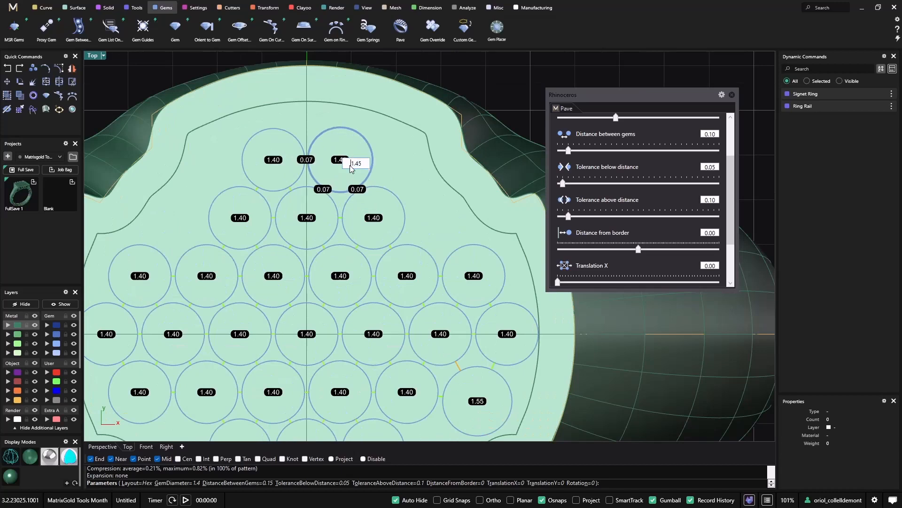
pyautogui.press('BackSpace')
pyautogui.write('6')
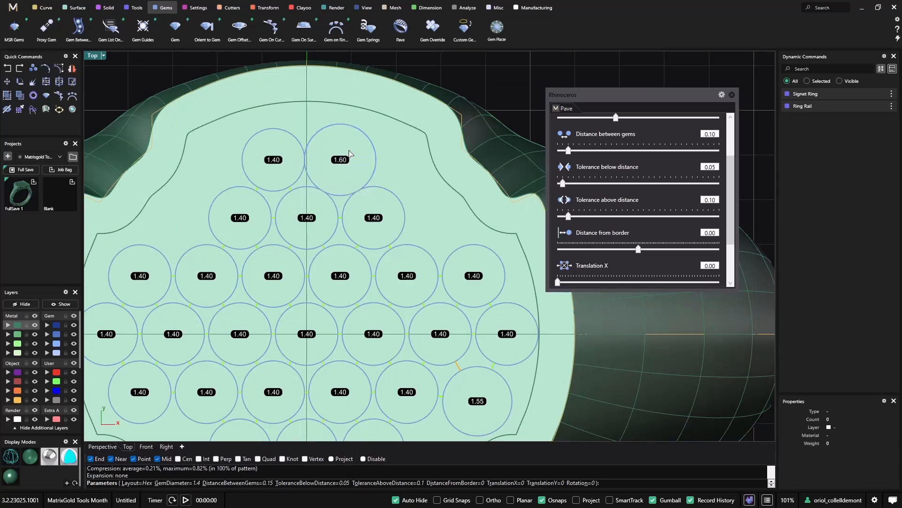
pyautogui.press('Return')
# Step: Set the diameter of the left gem in the uppermost row to 1.60 and move it outward toward the border
pyautogui.click(278, 163)
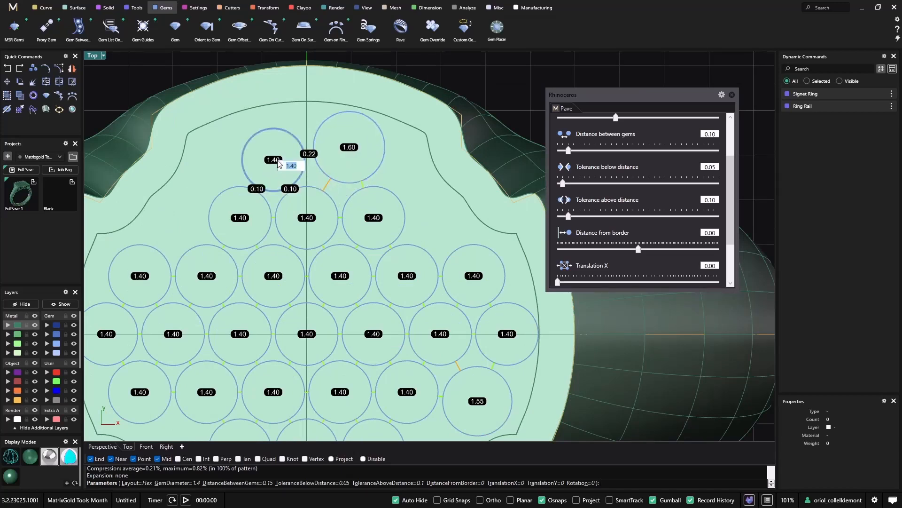
pyautogui.write('1.6')
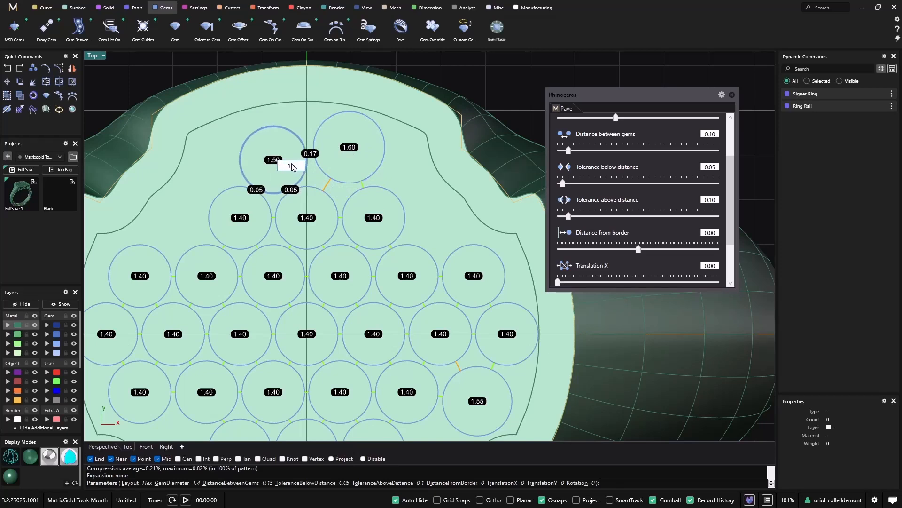
pyautogui.press('Return')
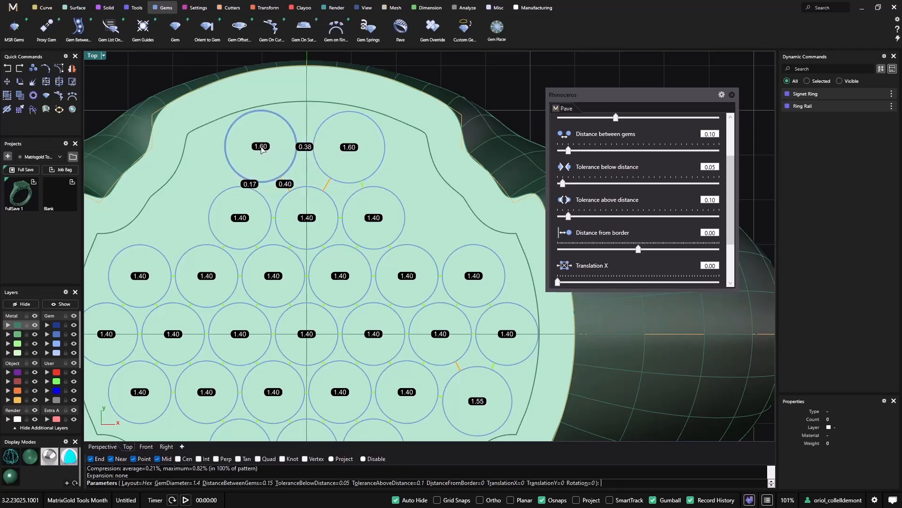
pyautogui.scroll(-6, 270, 155)
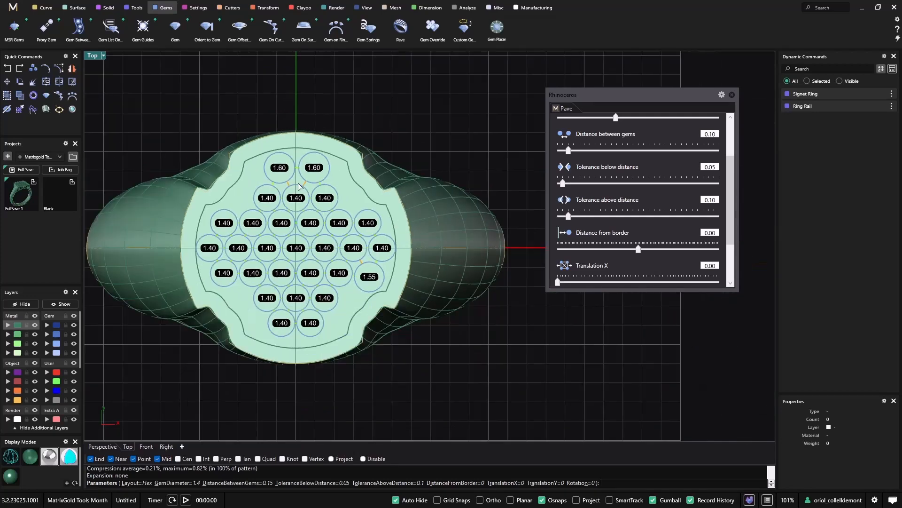
# Step: Accept the Pave layout on the ring's recessed top surface to generate the gems
pyautogui.scroll(3, 653, 192)
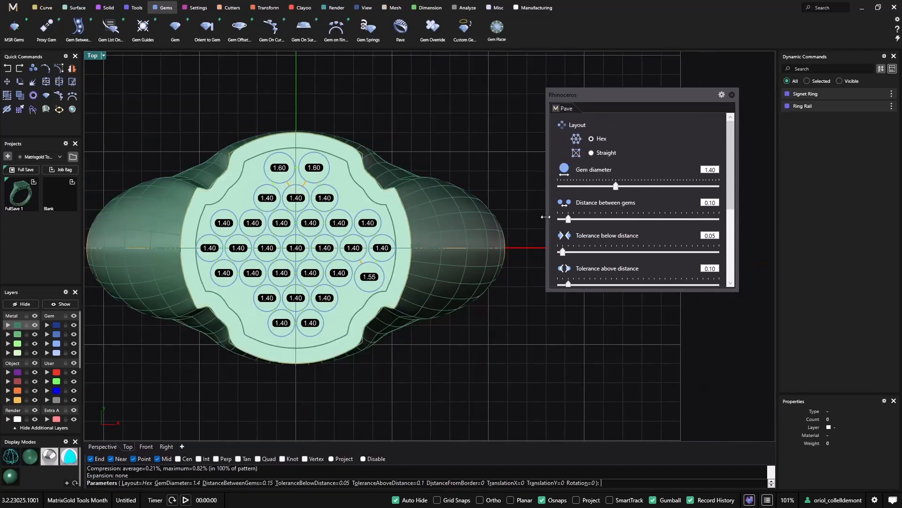
pyautogui.moveTo(359, 327); pyautogui.dragTo(360, 329, button='right')
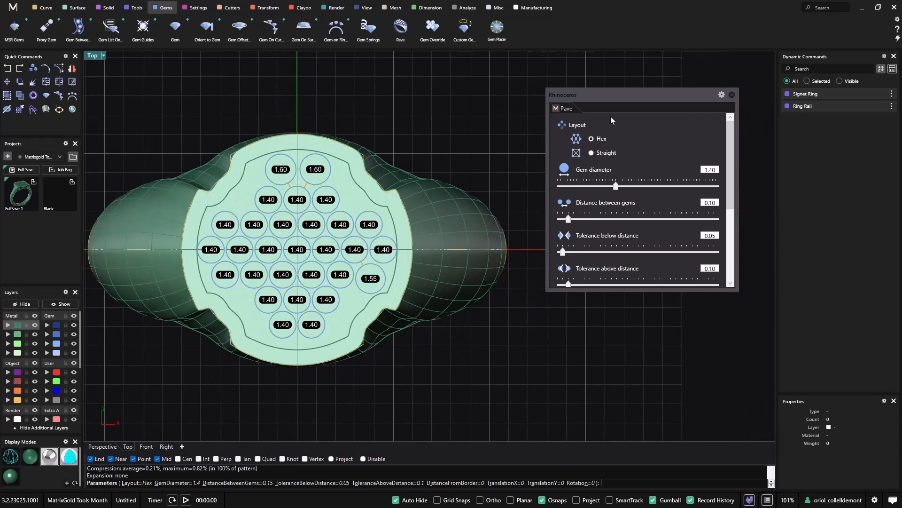
pyautogui.rightClick(452, 137)
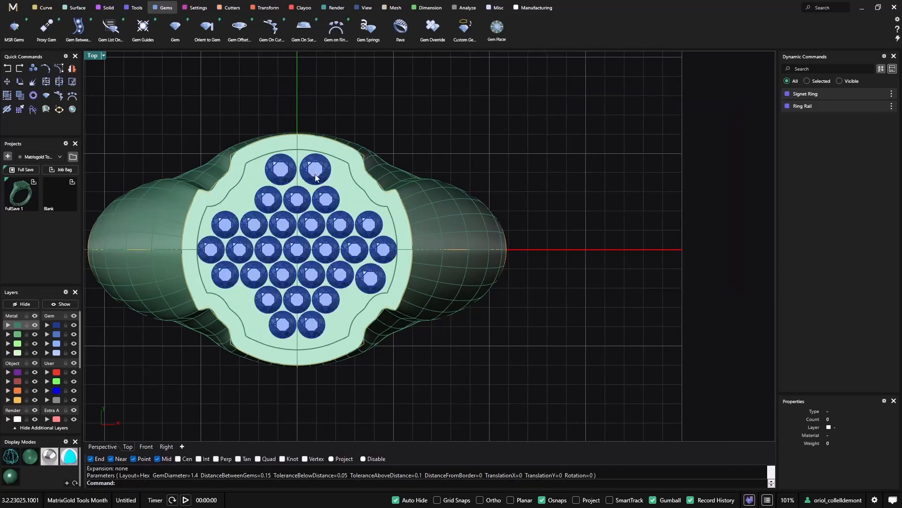
# Step: Start Gem Springs with all the pave gems on the ring's recessed top surface, moving its settings window clear of the ring
pyautogui.click(368, 33)
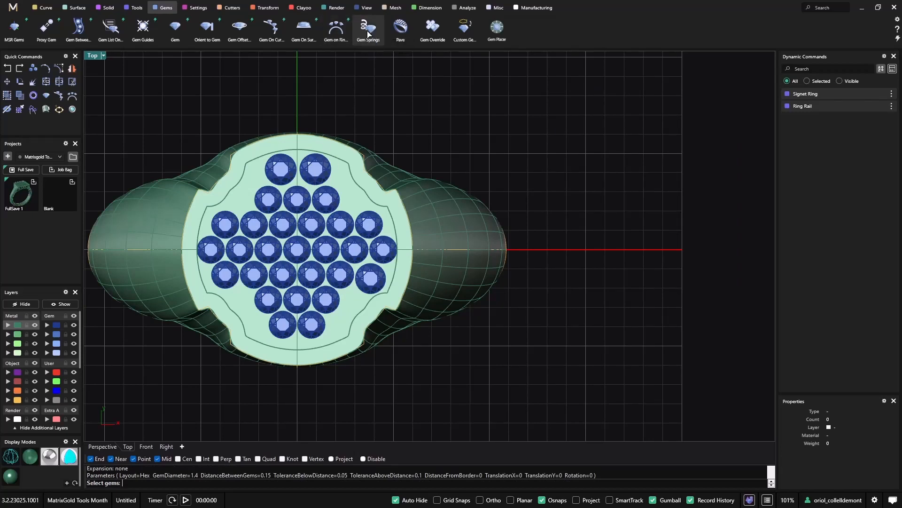
pyautogui.click(325, 202)
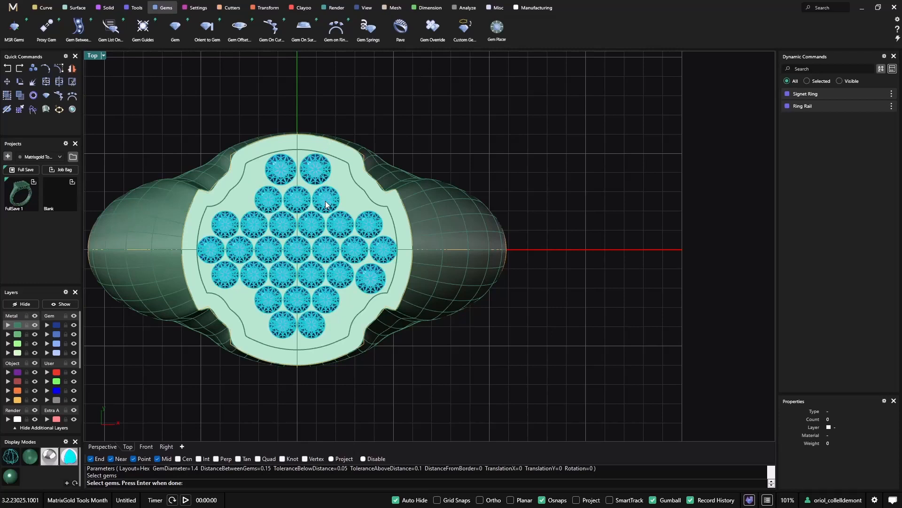
pyautogui.press('Return')
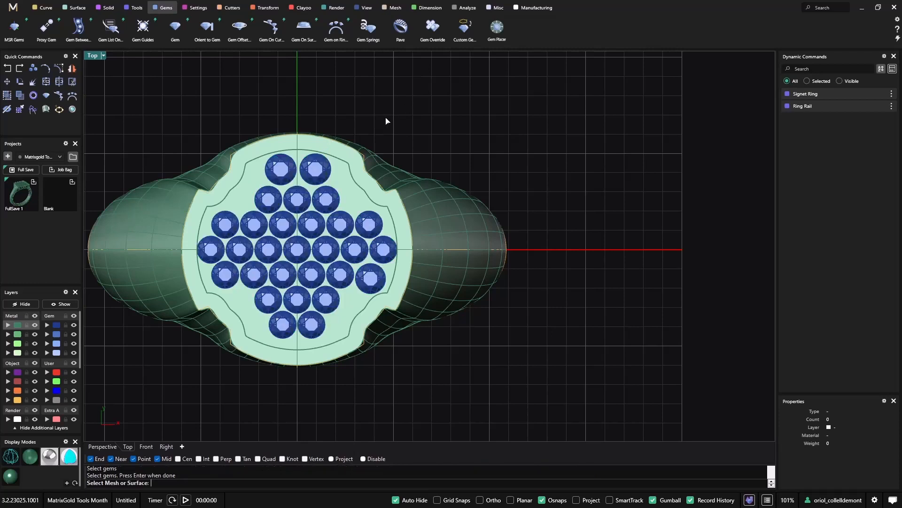
pyautogui.click(360, 301)
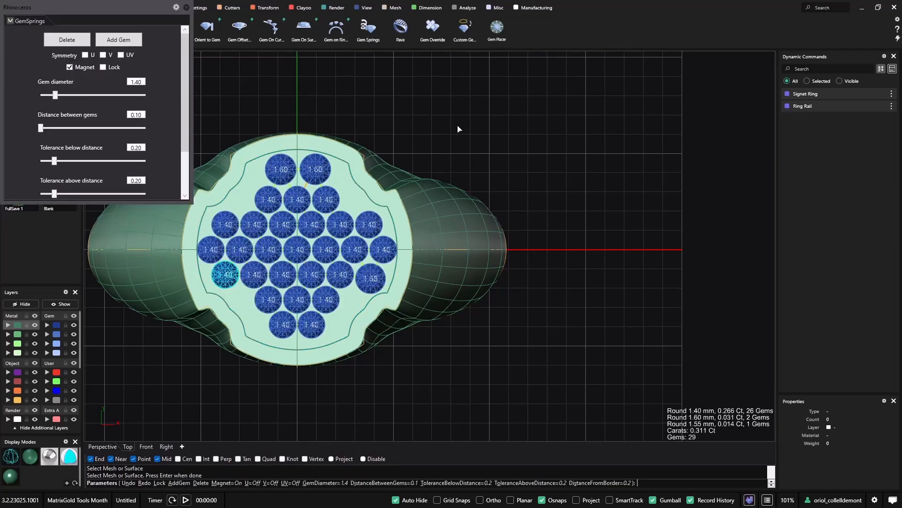
pyautogui.moveTo(134, 7); pyautogui.dragTo(668, 86)
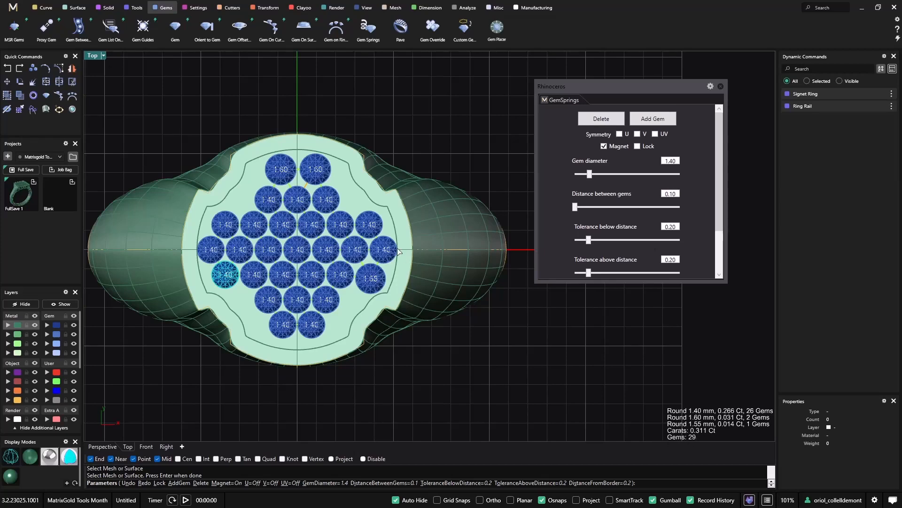
# Step: Set the left end gem just below the centre row to 1.55, move it outward, and nudge the opposite 1.55 gem inward
pyautogui.scroll(3, 354, 319)
pyautogui.moveTo(354, 315); pyautogui.dragTo(366, 340, button='right')
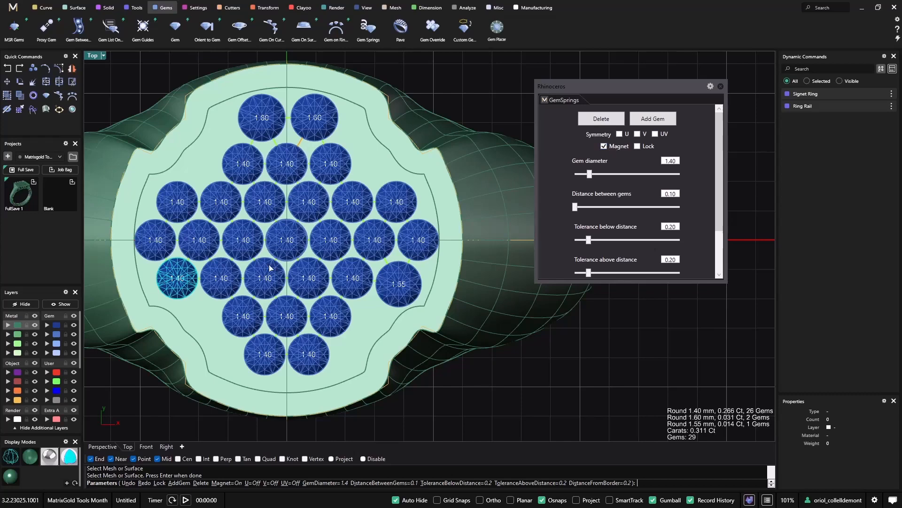
pyautogui.click(181, 283)
pyautogui.click(676, 161)
pyautogui.press('BackSpace')
pyautogui.press('BackSpace')
pyautogui.write('55')
pyautogui.press('Return')
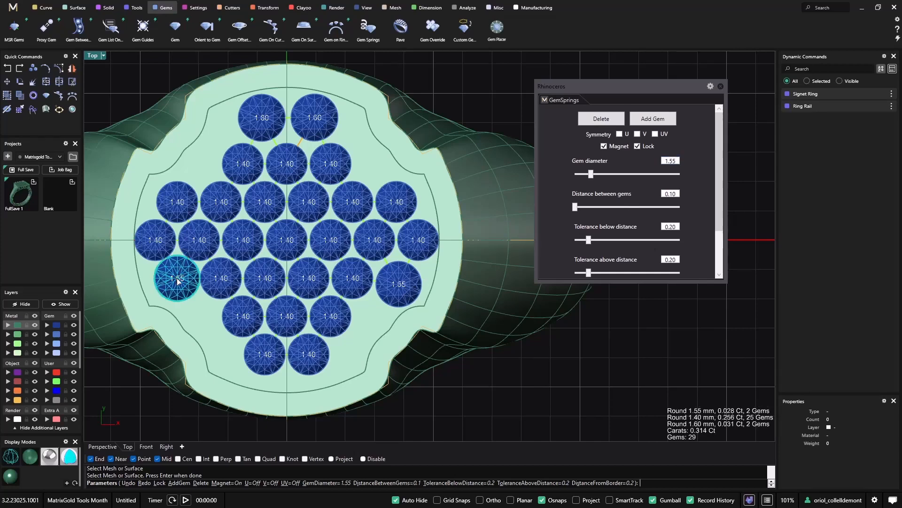
pyautogui.moveTo(177, 278); pyautogui.dragTo(170, 284)
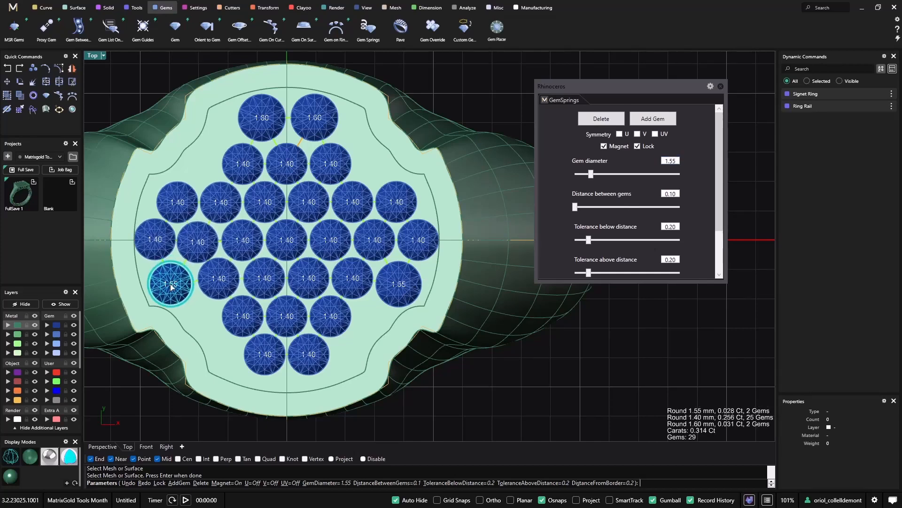
pyautogui.click(394, 286)
pyautogui.moveTo(403, 281); pyautogui.dragTo(400, 281)
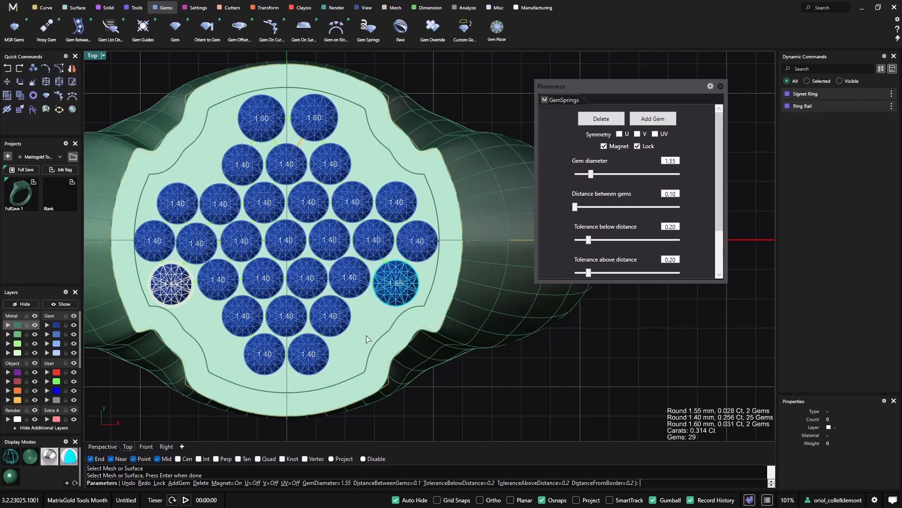
# Step: Set the diameter of both gems in the lowest row to 1.60
pyautogui.click(308, 353)
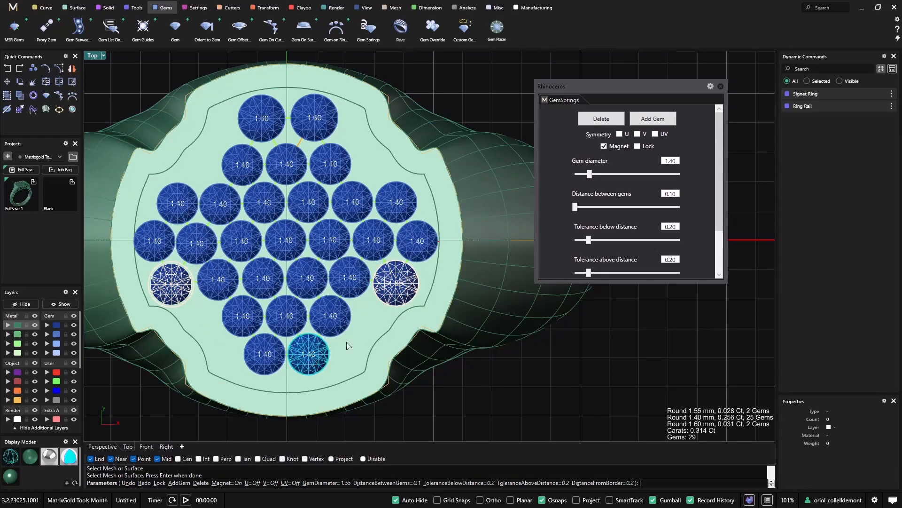
pyautogui.doubleClick(671, 161)
pyautogui.write('1.6')
pyautogui.press('Return')
pyautogui.click(257, 367)
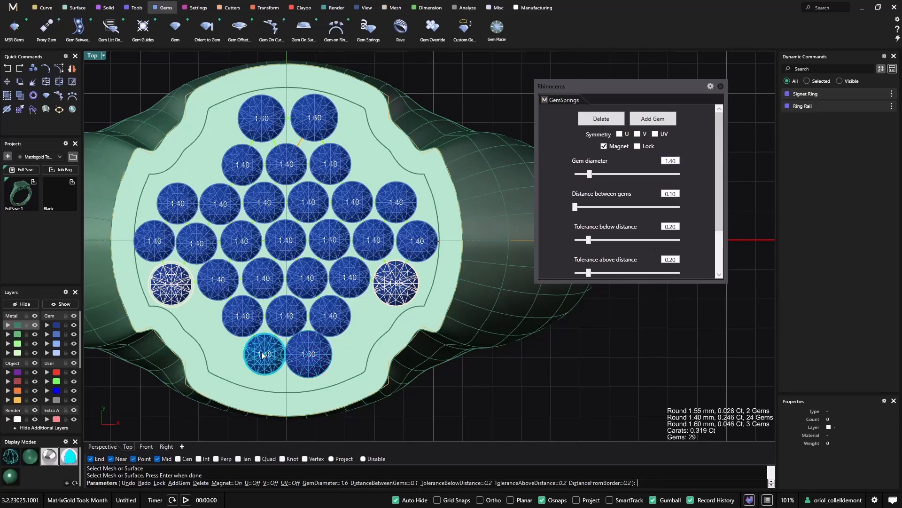
pyautogui.doubleClick(677, 160)
pyautogui.write('1.60')
pyautogui.press('Return')
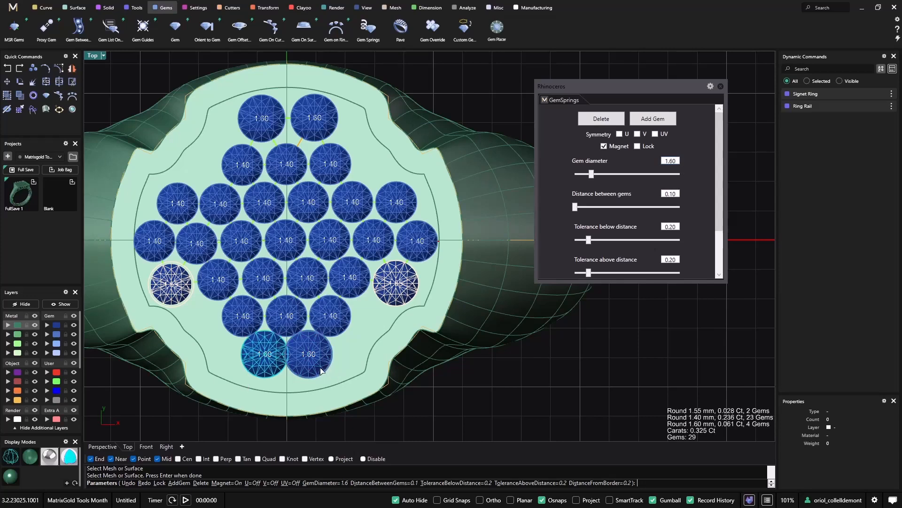
# Step: Move the two 1.60 gems in the lowest row apart and outward toward the border
pyautogui.click(312, 361)
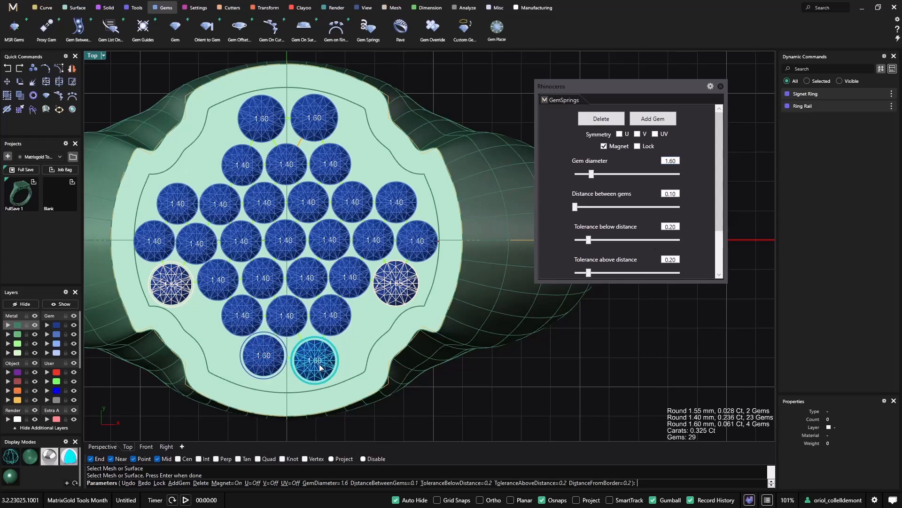
pyautogui.click(260, 366)
pyautogui.moveTo(260, 365); pyautogui.dragTo(260, 365)
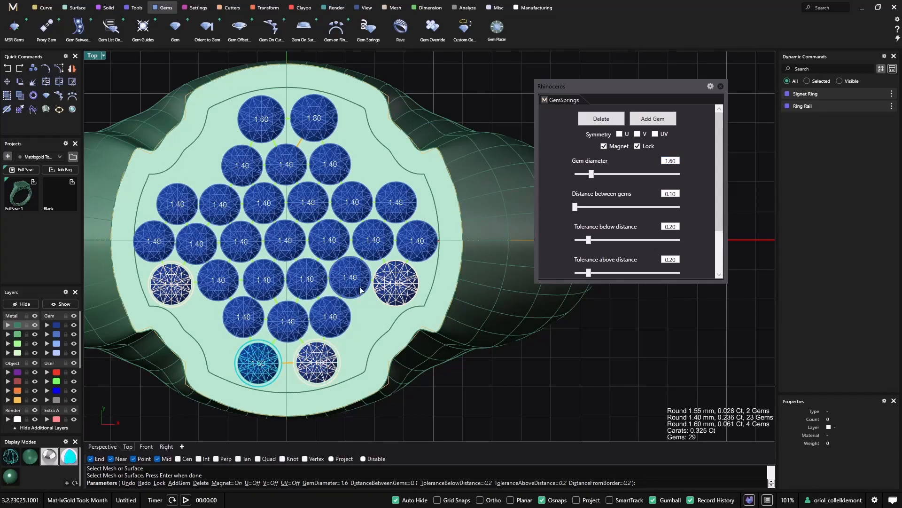
# Step: Turn off Magnet and add four 1.20 gems, one at each end of the upper and lower three-gem rows
pyautogui.click(603, 146)
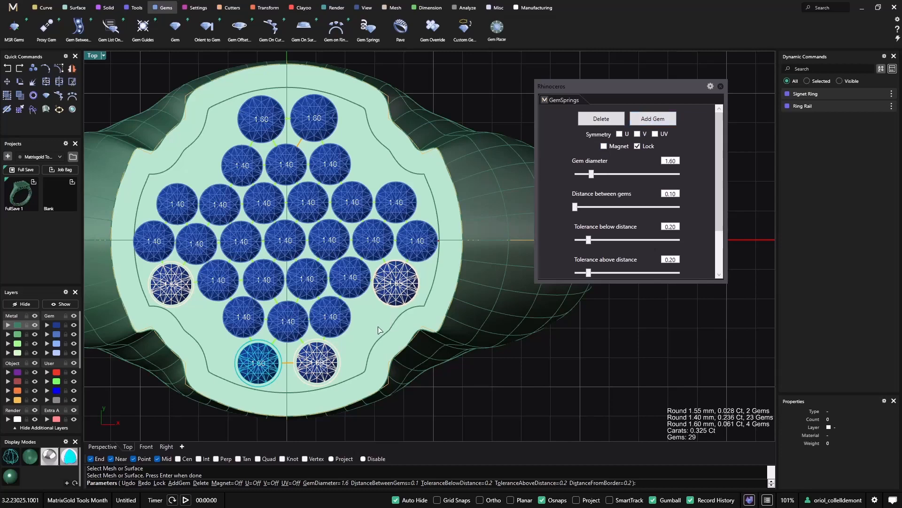
pyautogui.click(648, 122)
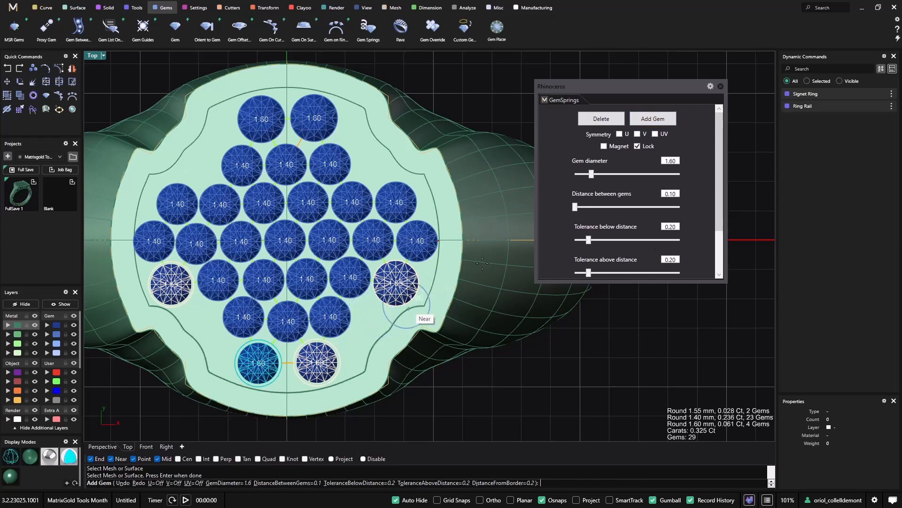
pyautogui.press('q')
pyautogui.press('q')
pyautogui.press('q')
pyautogui.press('q')
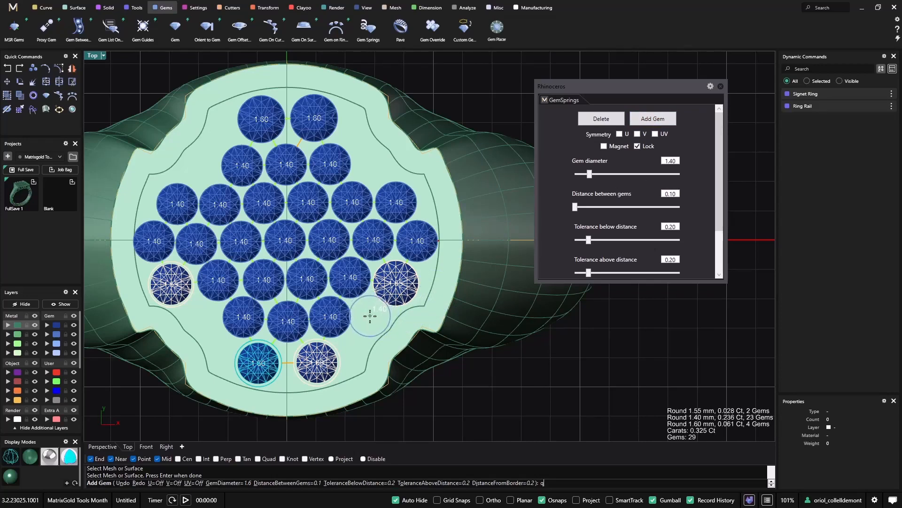
pyautogui.press('q')
pyautogui.press('q')
pyautogui.press('q')
pyautogui.press('q')
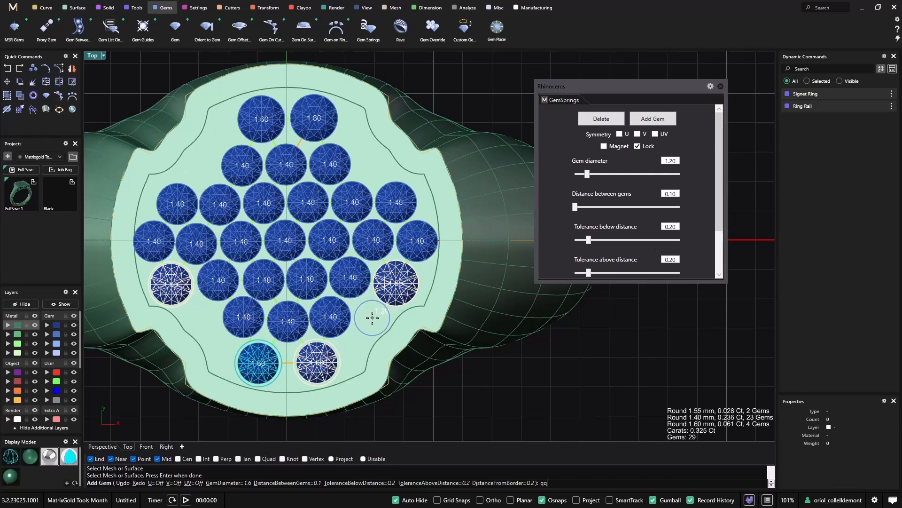
pyautogui.click(373, 318)
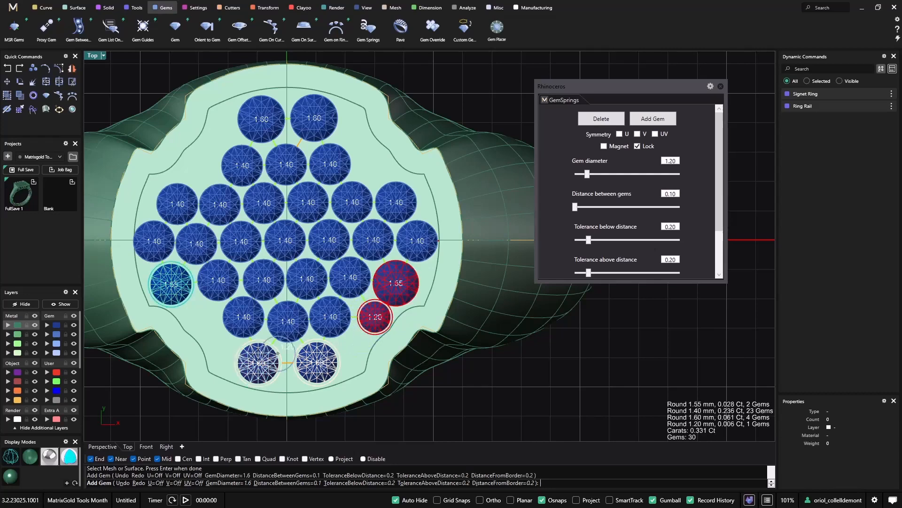
pyautogui.click(202, 317)
pyautogui.click(200, 164)
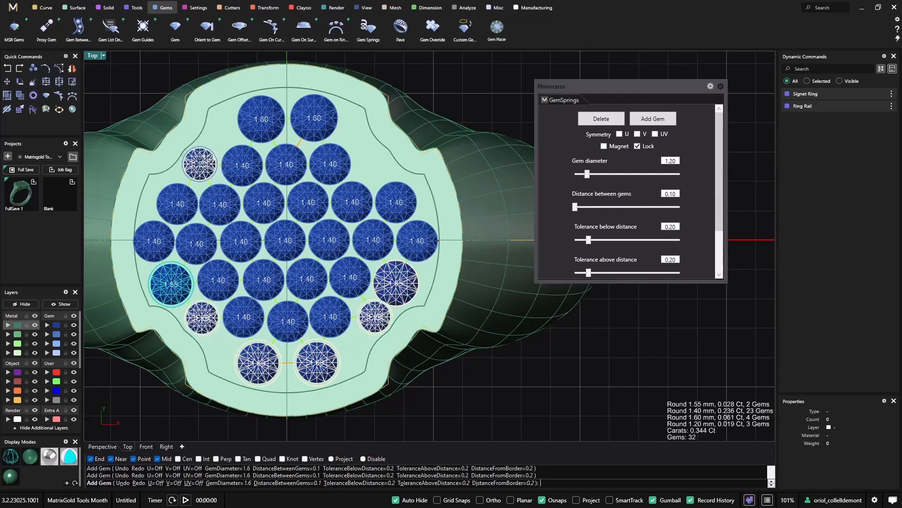
pyautogui.click(372, 164)
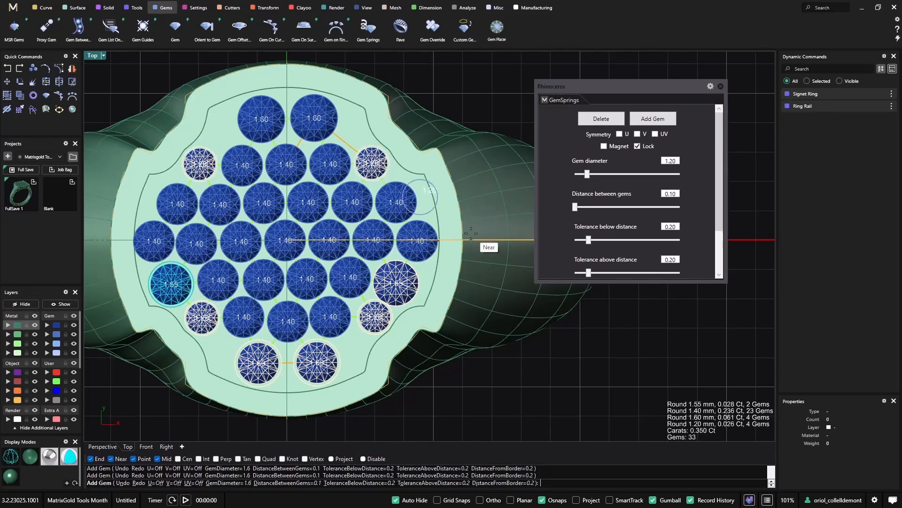
pyautogui.press('Return')
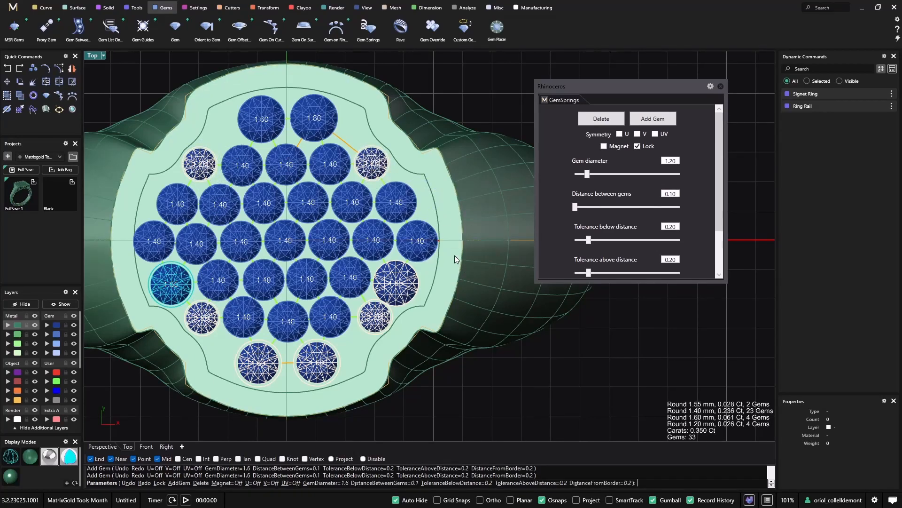
# Step: Adjust the positions of the added upper-left and both lower 1.20 gems, and shift the right 1.55 gem slightly outward
pyautogui.click(202, 167)
pyautogui.click(200, 165)
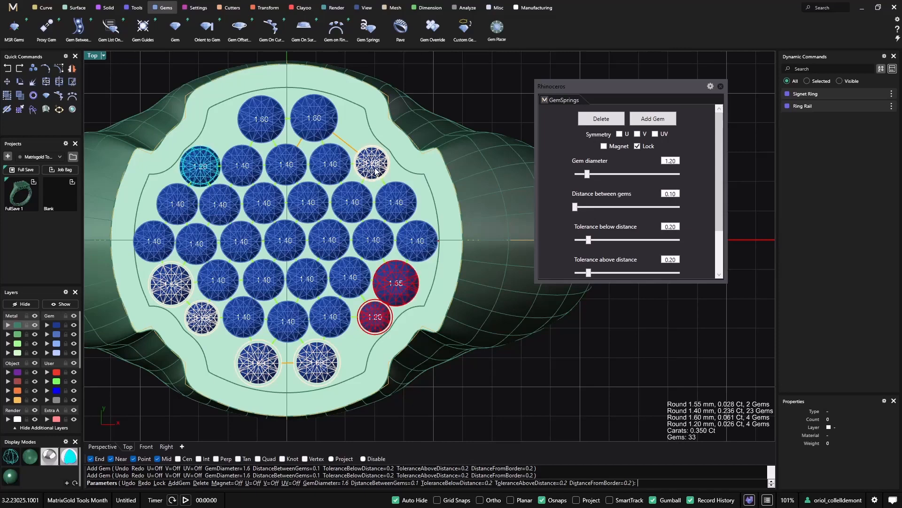
pyautogui.click(374, 317)
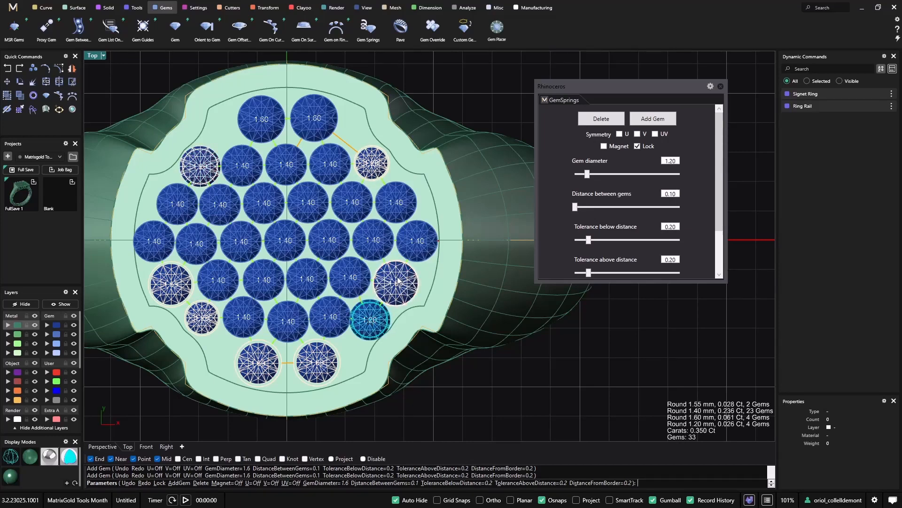
pyautogui.click(391, 291)
pyautogui.click(373, 317)
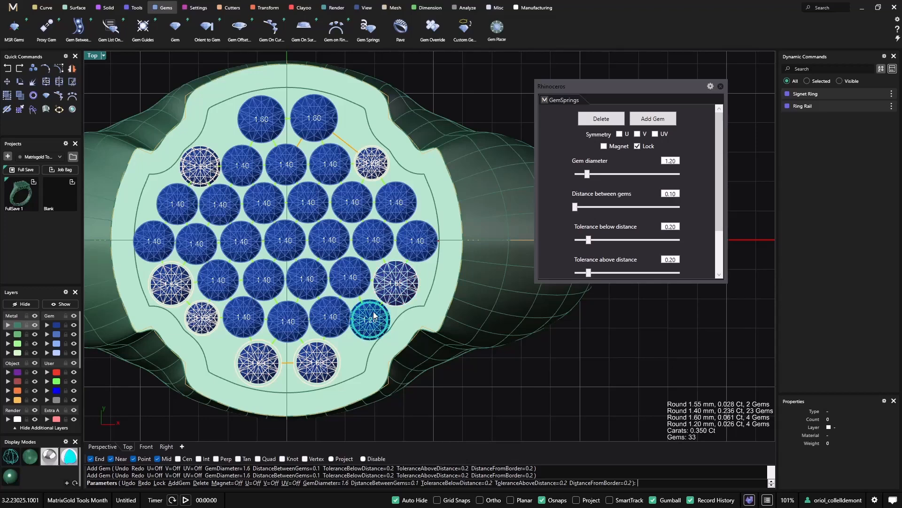
pyautogui.click(395, 284)
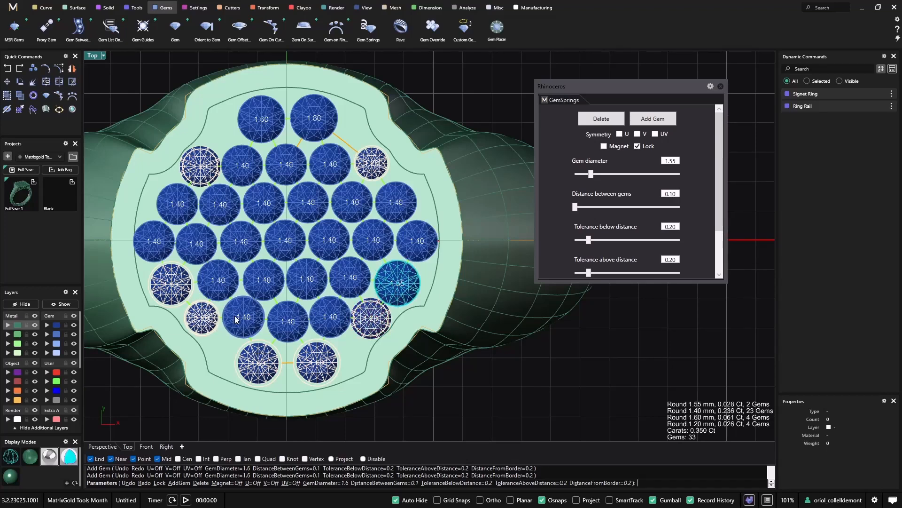
pyautogui.click(372, 316)
pyautogui.click(201, 317)
pyautogui.click(372, 316)
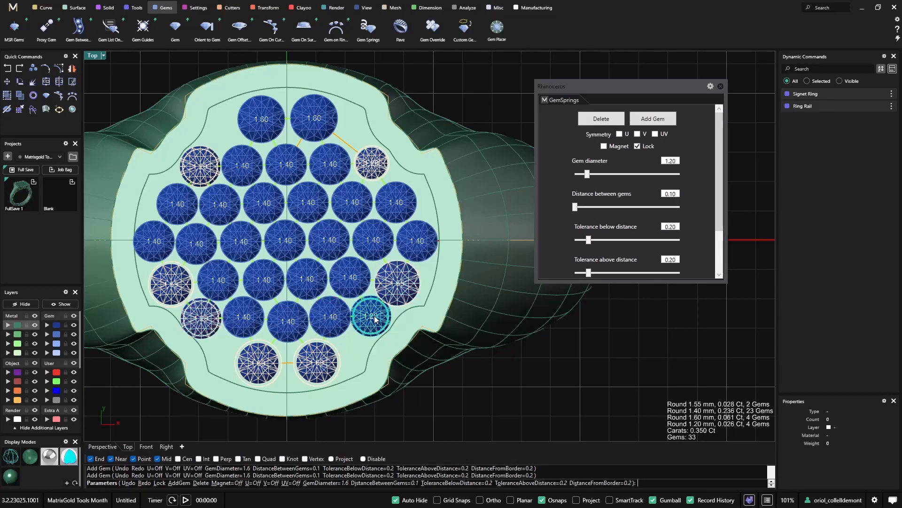
pyautogui.click(404, 278)
# Step: Reduce the diameter of the four added corner gems to 1.00
pyautogui.click(373, 316)
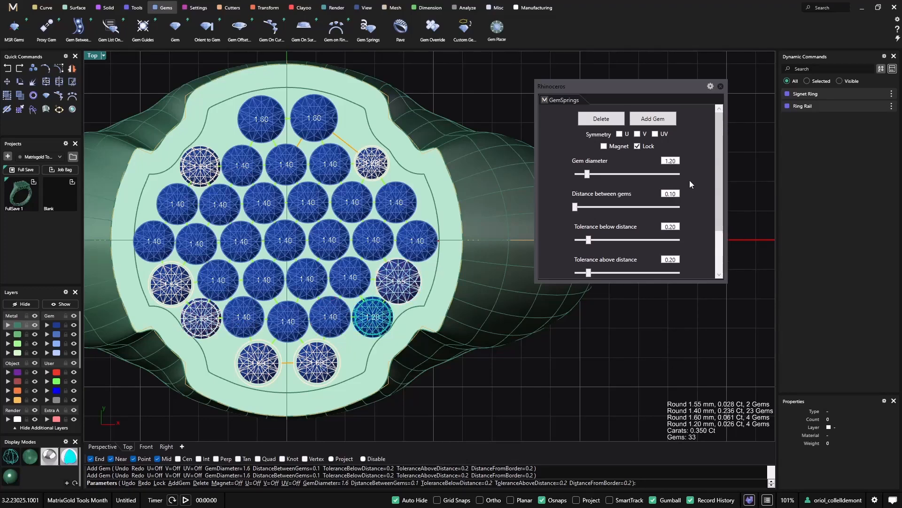
pyautogui.write('1')
pyautogui.press('Return')
pyautogui.moveTo(676, 161); pyautogui.dragTo(663, 160)
pyautogui.click(205, 325)
pyautogui.write('1')
pyautogui.press('Return')
pyautogui.click(372, 163)
pyautogui.write('1')
pyautogui.press('Return')
pyautogui.click(200, 166)
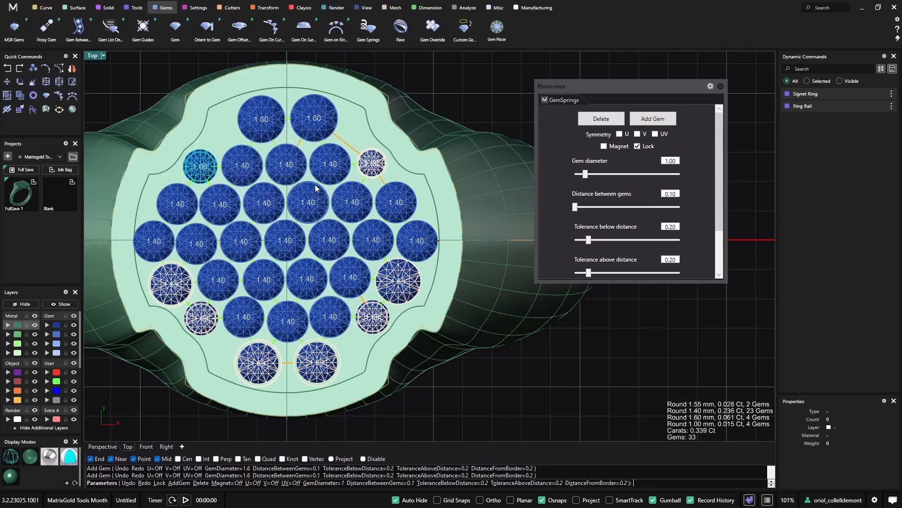
# Step: Move the 1.60 gems in the lowest and uppermost rows closer together around the ring's vertical centreline
pyautogui.click(312, 364)
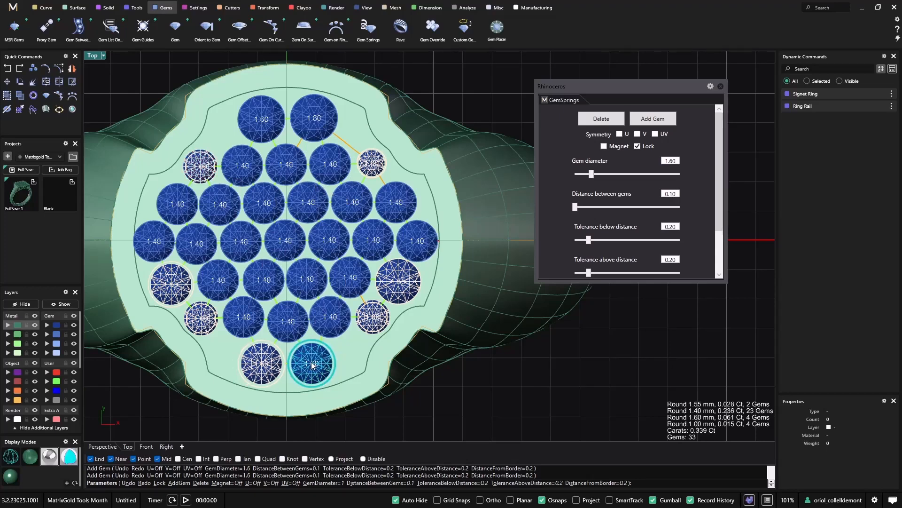
pyautogui.click(313, 118)
pyautogui.click(262, 117)
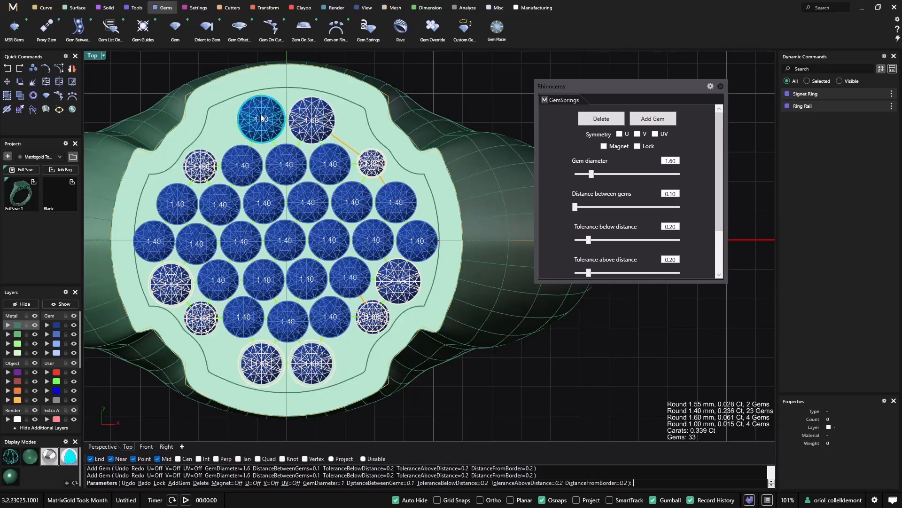
pyautogui.moveTo(260, 115); pyautogui.dragTo(261, 117)
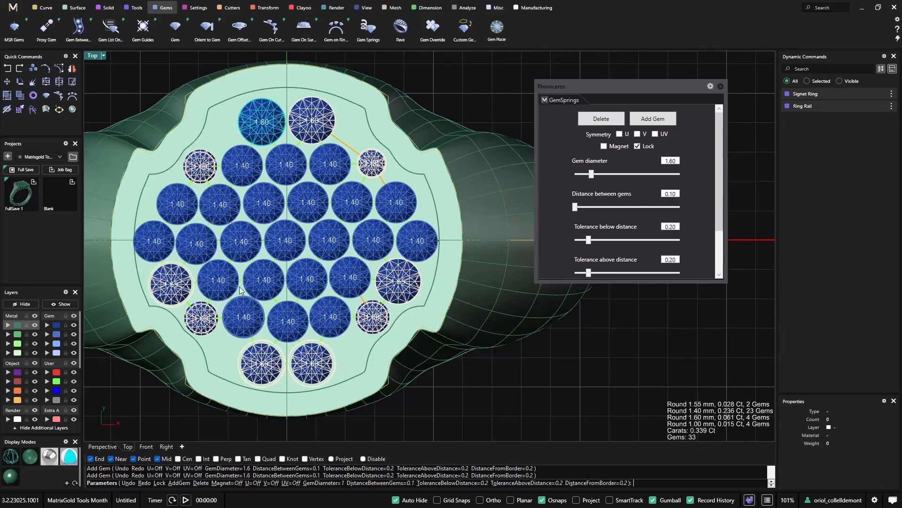
# Step: Add a 1.60 gem beside the left end of the uppermost two-gem row
pyautogui.click(656, 121)
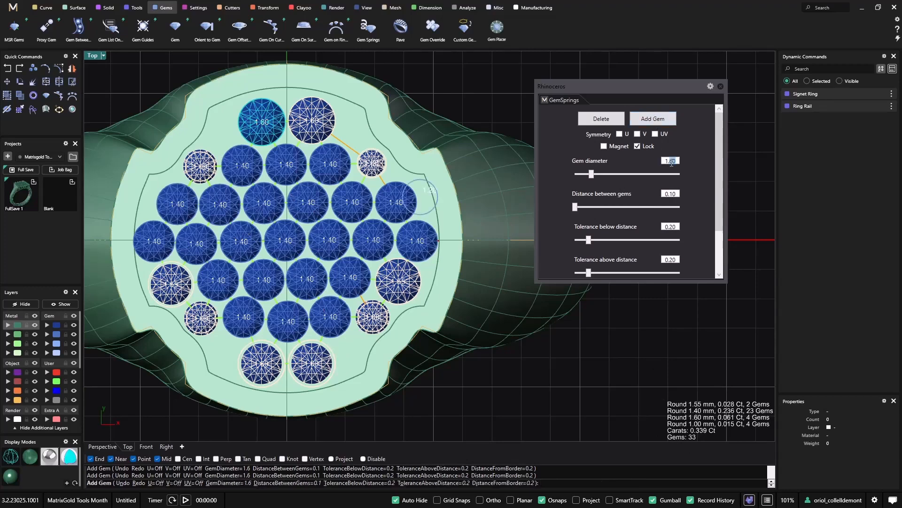
pyautogui.press('Return')
pyautogui.click(653, 119)
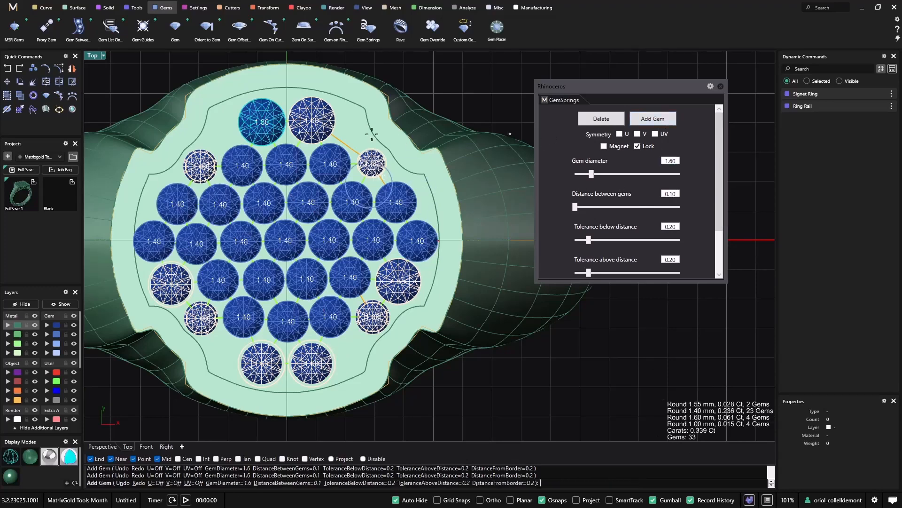
pyautogui.click(232, 122)
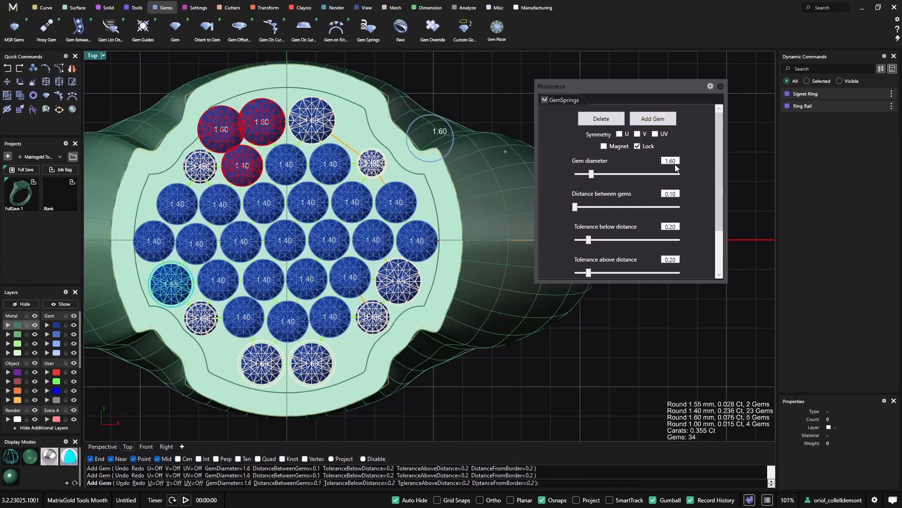
# Step: Add three 1.00 gems: one beside the uppermost pair's right end and one at each end of the lowest pair
pyautogui.press('Return')
pyautogui.click(355, 136)
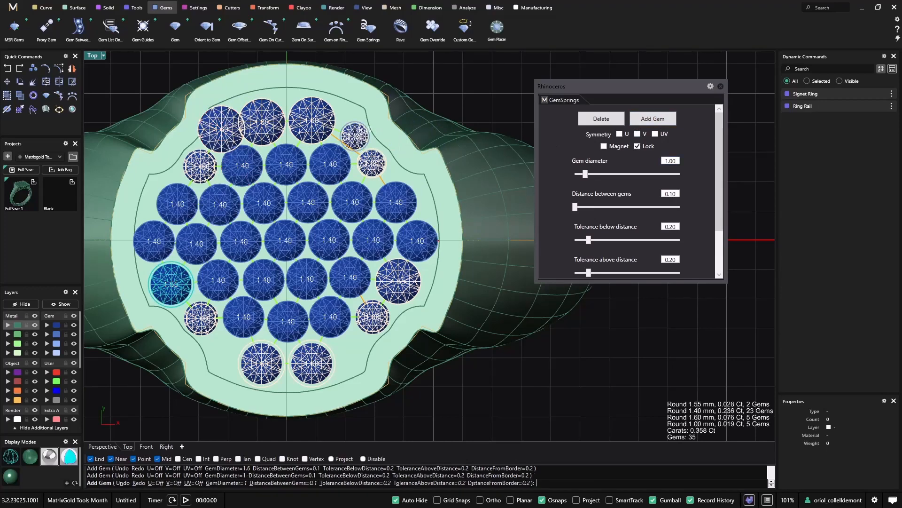
pyautogui.click(353, 348)
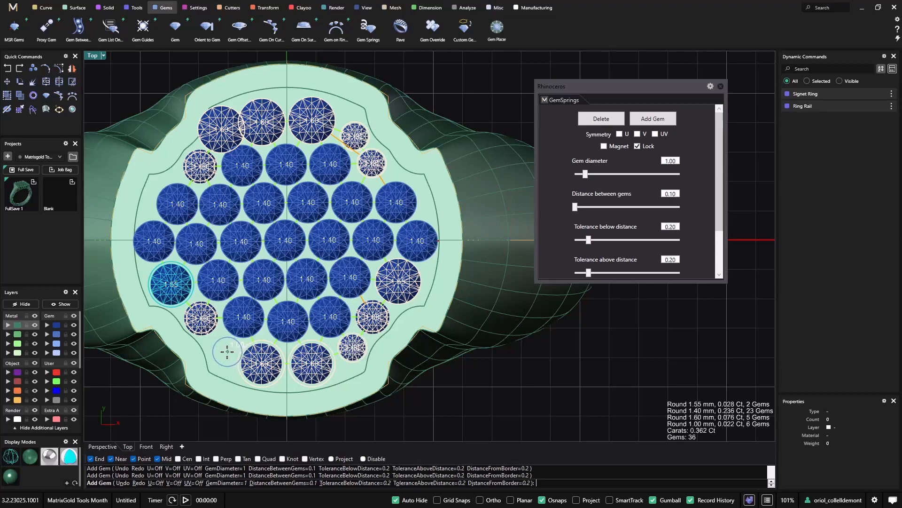
pyautogui.click(224, 350)
# Step: Set the diameter of the added gem left of the uppermost pair to 1.00 and finish the Gem Springs layout
pyautogui.click(219, 130)
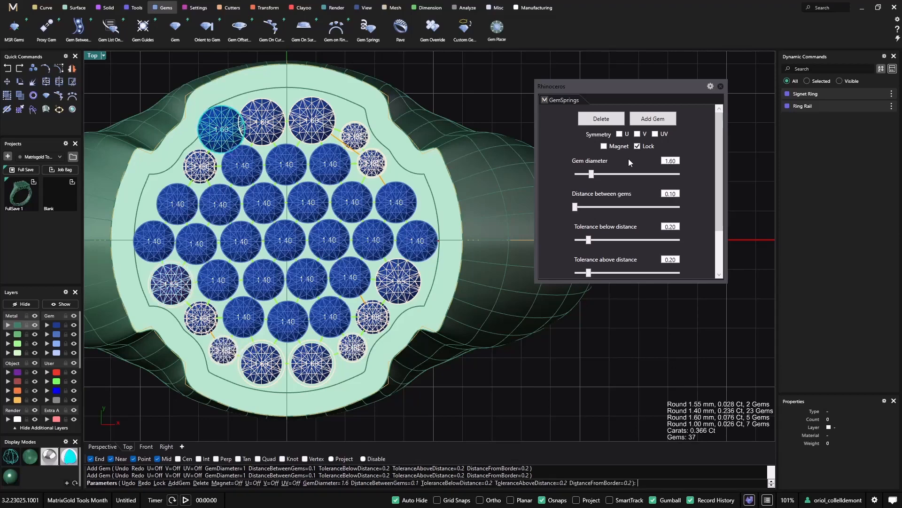
pyautogui.doubleClick(672, 160)
pyautogui.write('1')
pyautogui.press('Return')
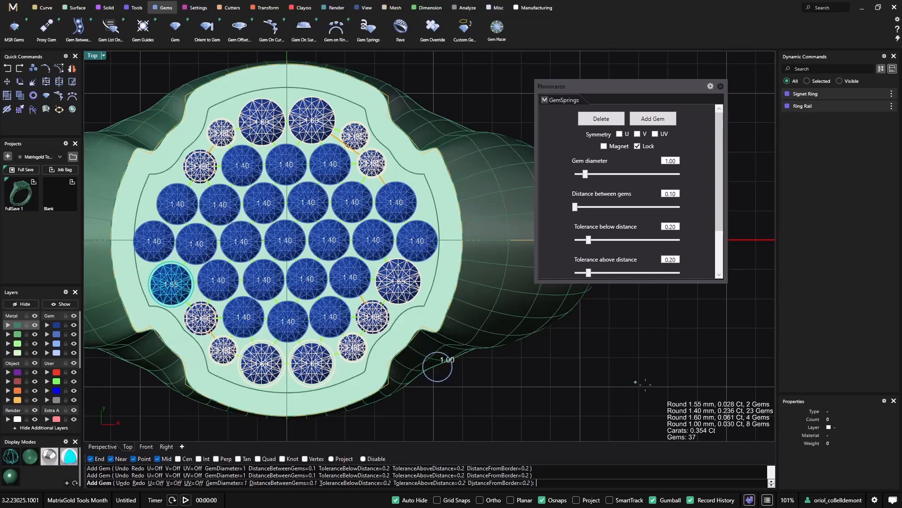
pyautogui.rightClick(592, 366)
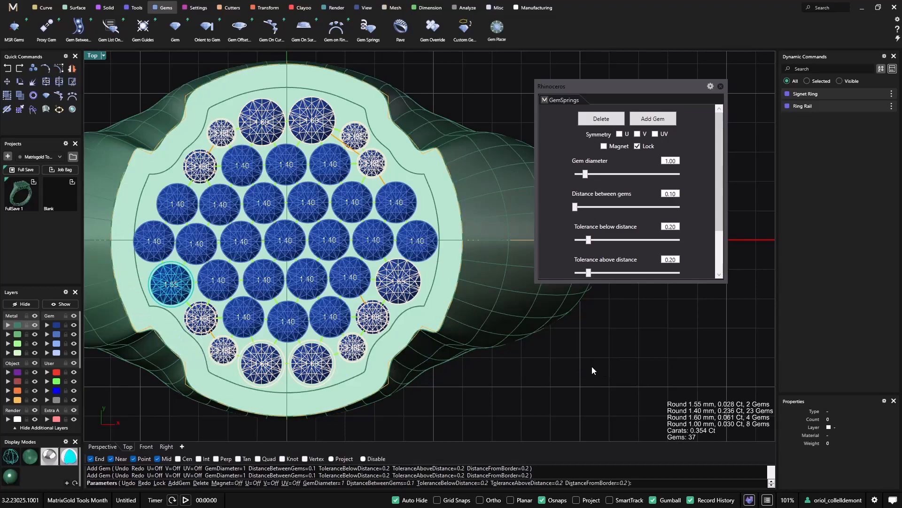
pyautogui.rightClick(591, 366)
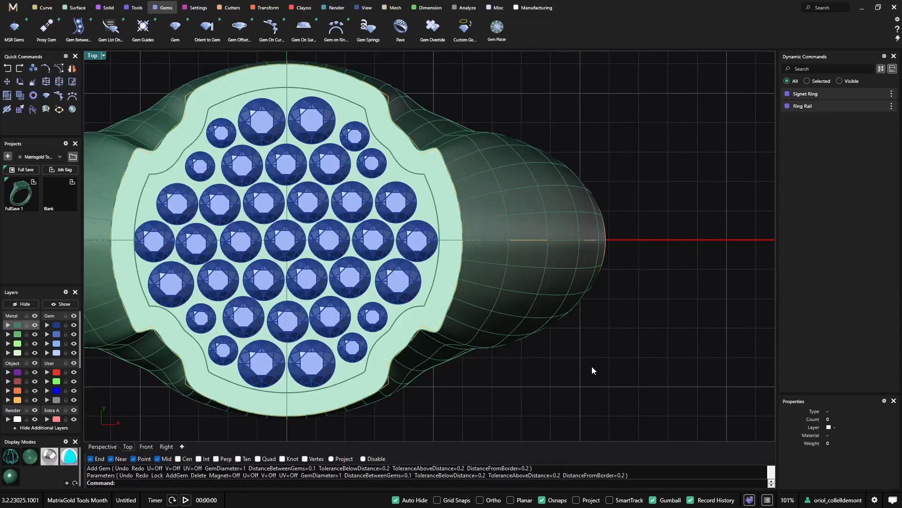